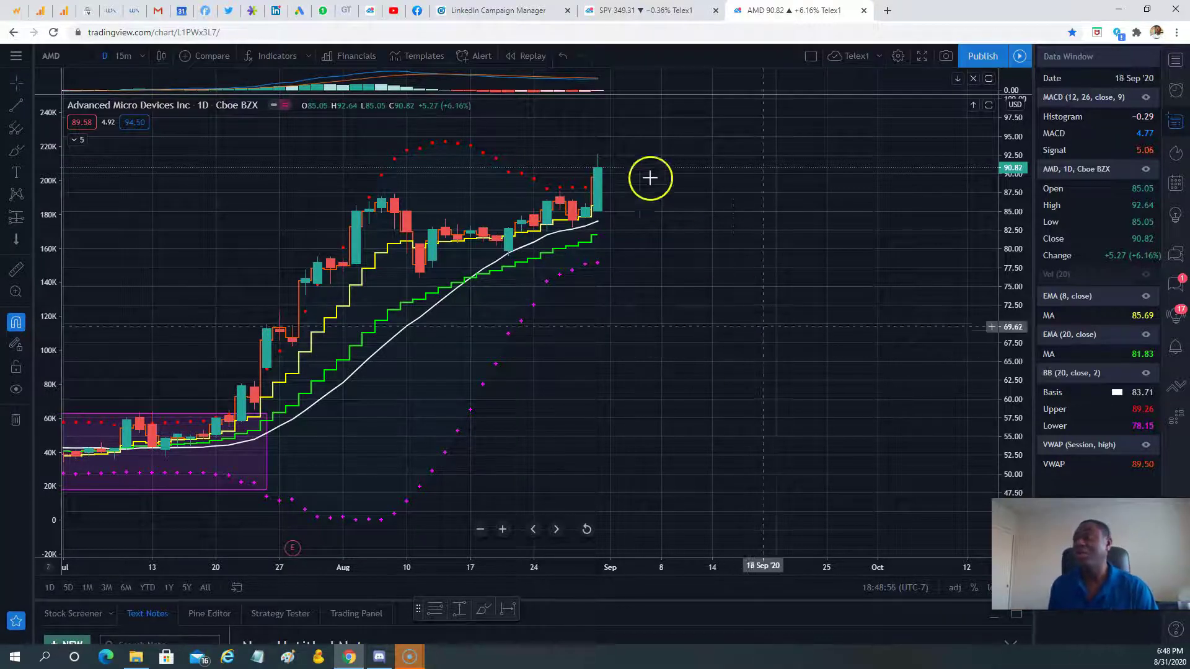
left_click(533, 529)
left_click_drag(534, 532, 534, 531)
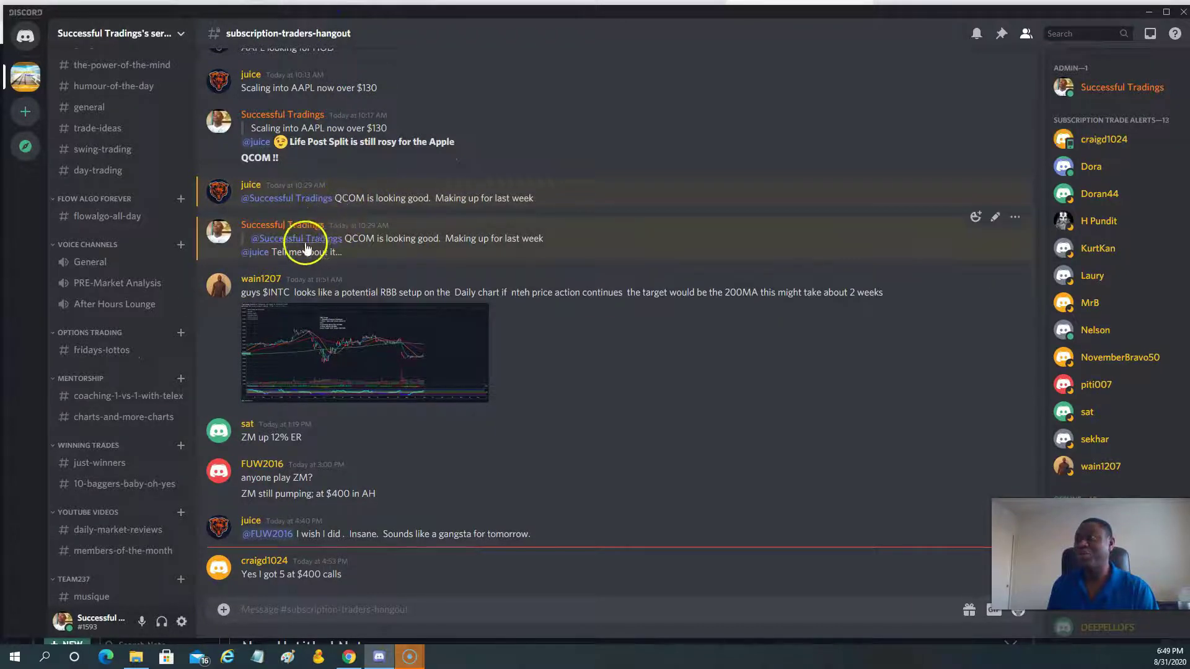
- Read back through today's messages in Discord's subscription-traders-hangout channel and return to the AMD chart in TradingView
scroll(310, 234, "up", 10)
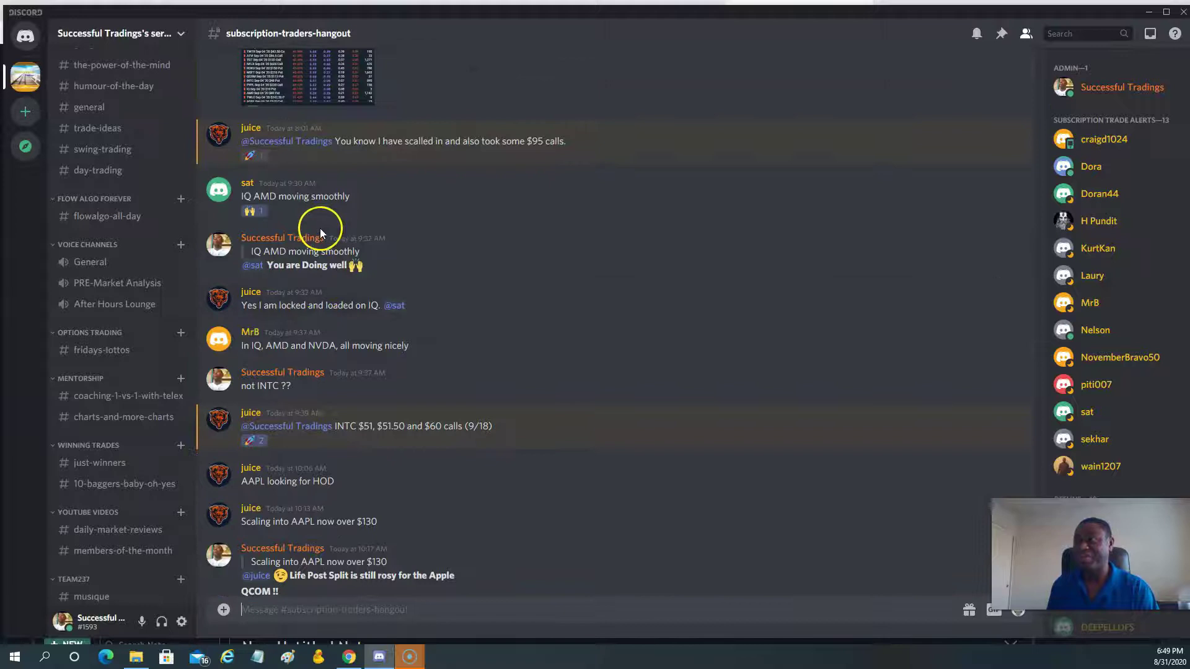
scroll(288, 297, "up", 3)
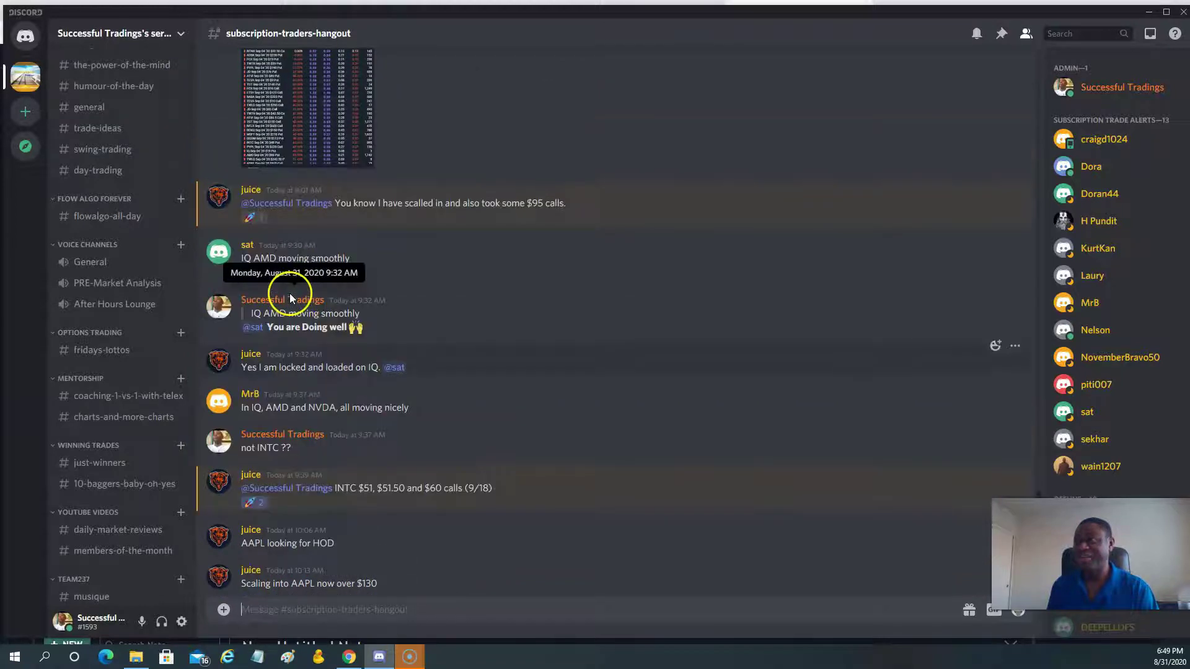
scroll(287, 294, "down", 4)
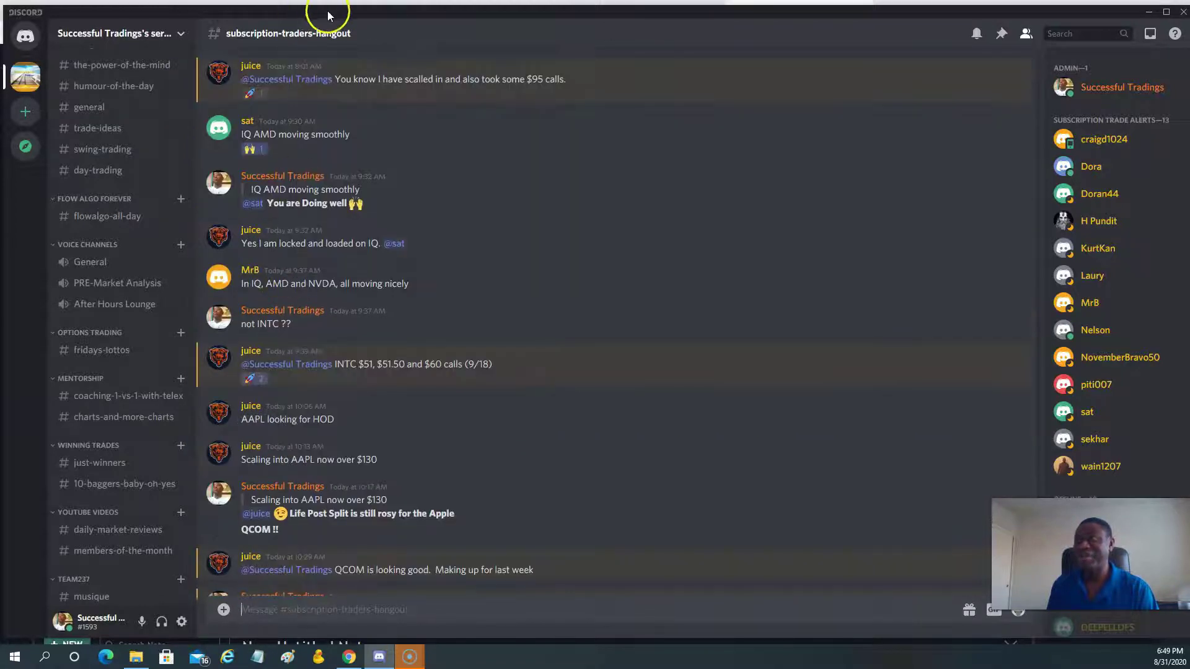
left_click_drag(412, 11, 155, 34)
key("super+Down")
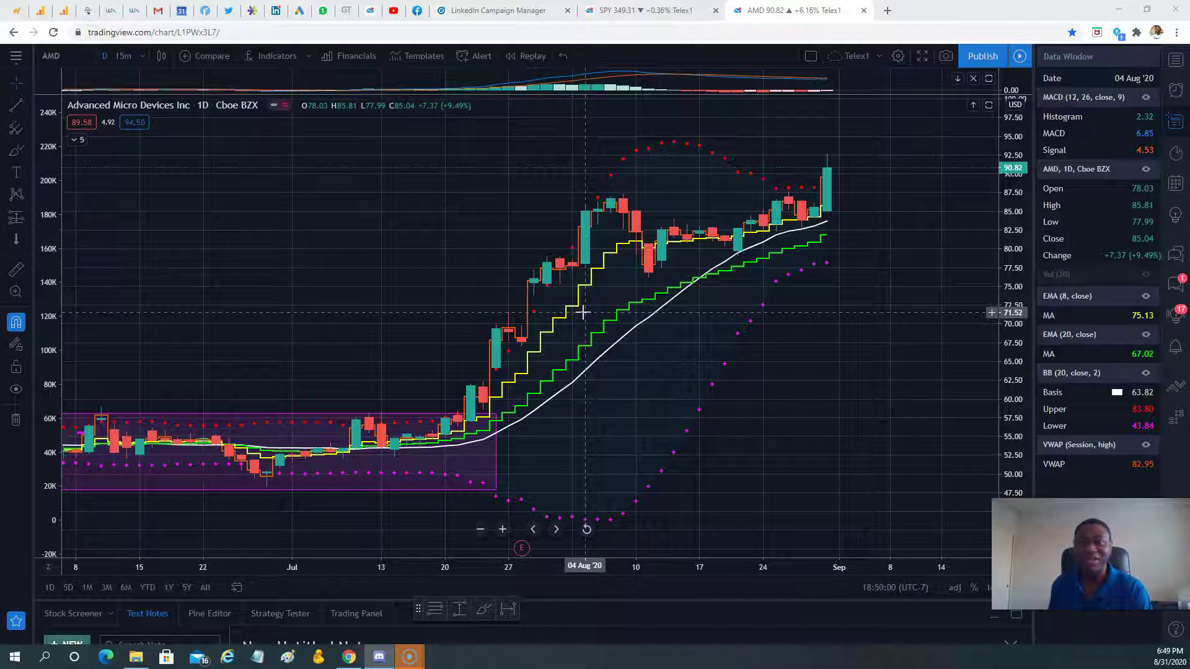
left_click(826, 267)
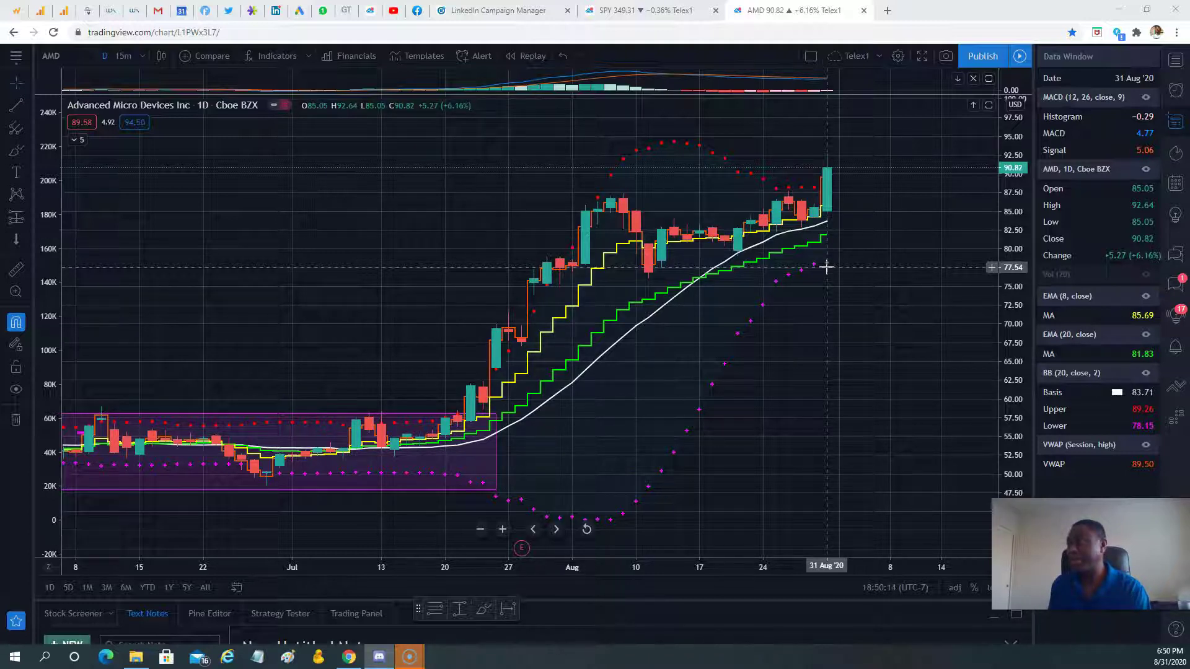
left_click(827, 268)
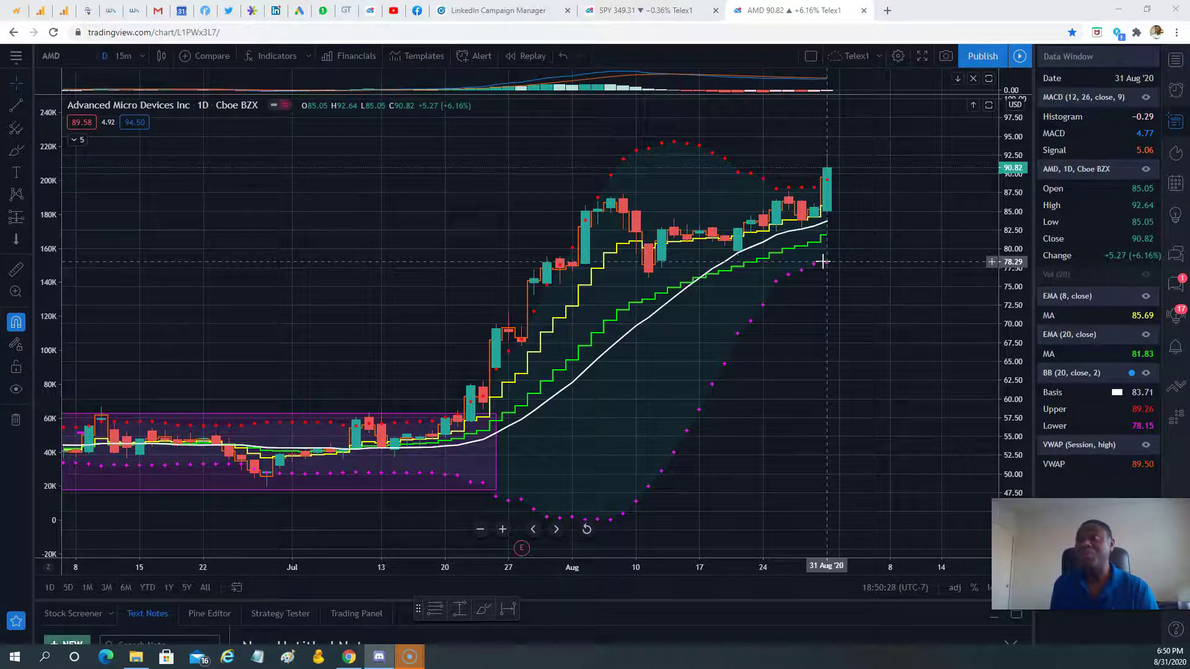
- Switch the AMD chart to the 15-minute interval and split the layout into two side-by-side charts
left_click(142, 57)
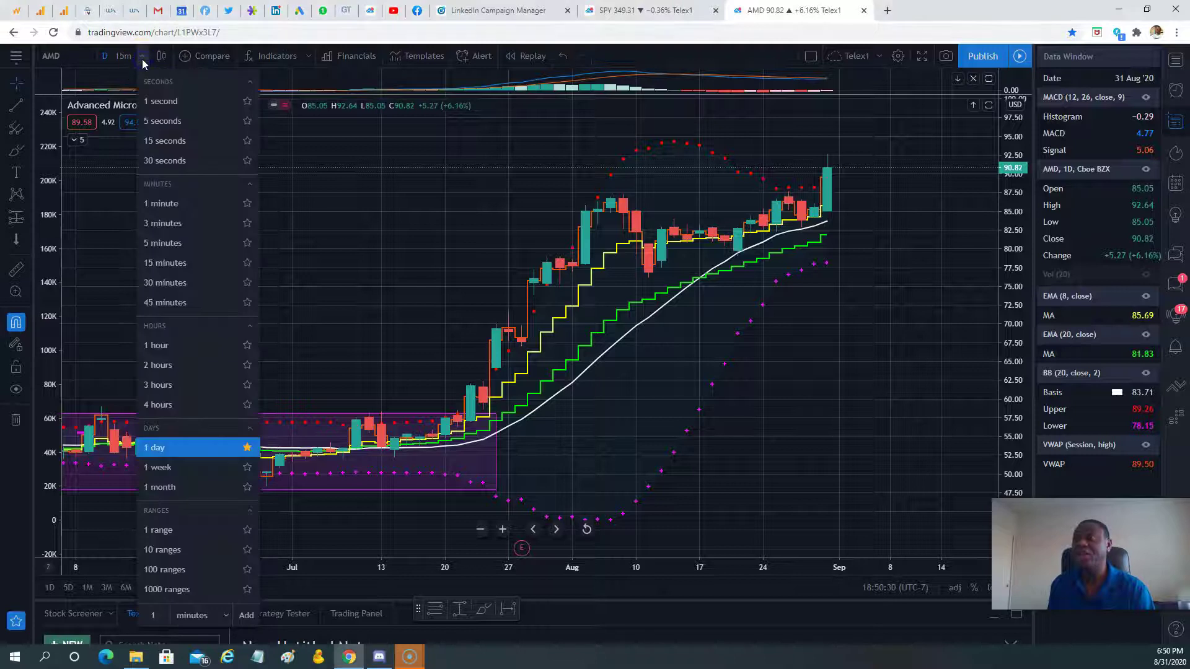
left_click(166, 264)
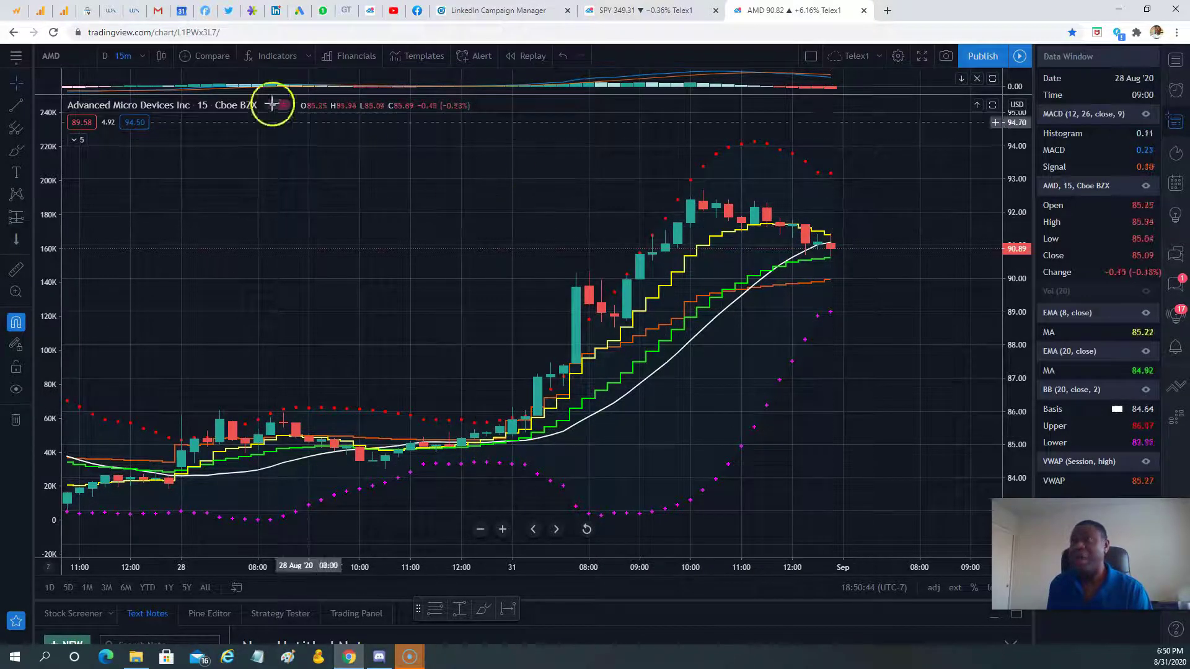
left_click(809, 56)
left_click(832, 115)
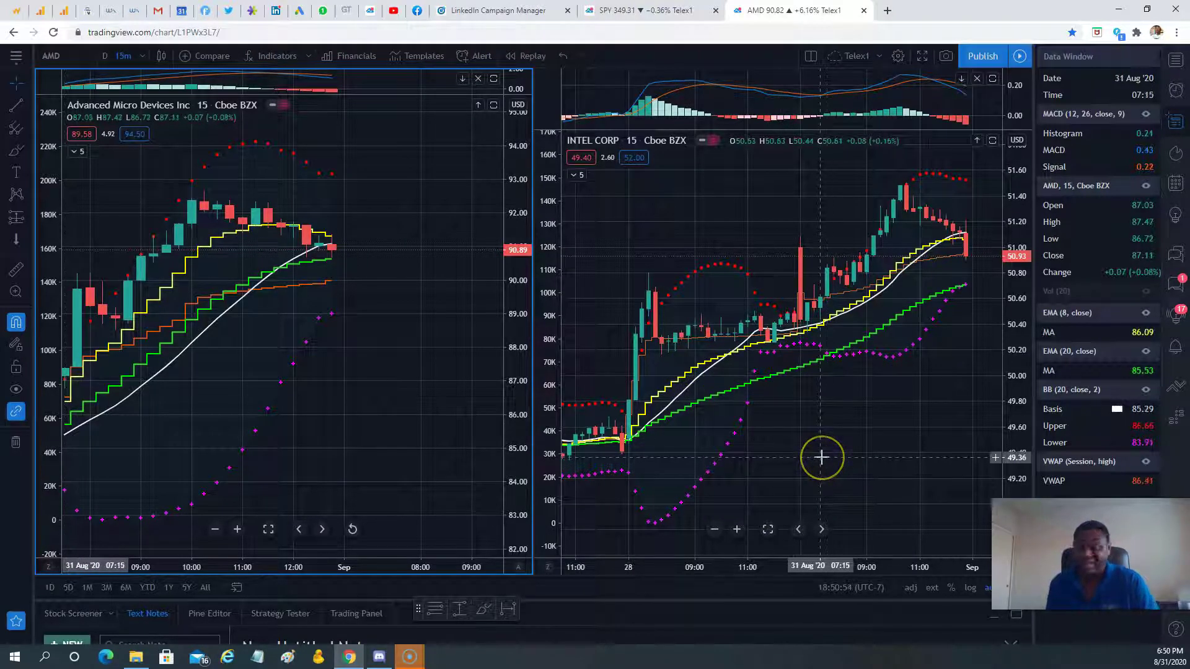
left_click(835, 433)
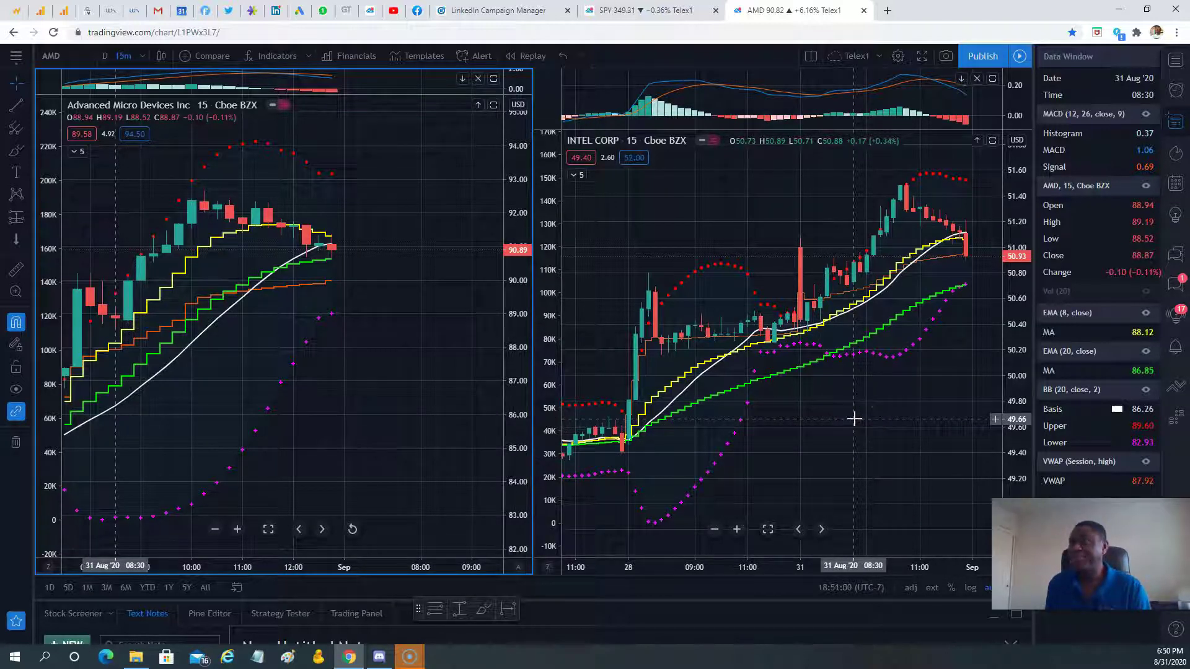
left_click(846, 422)
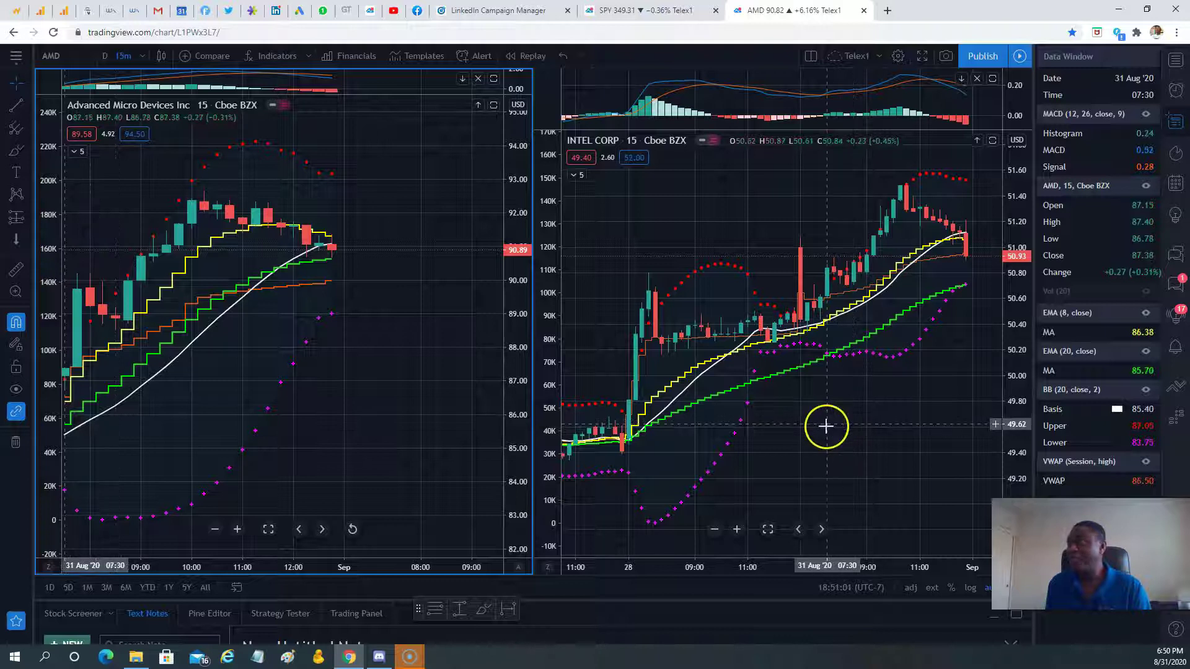
left_click(748, 454)
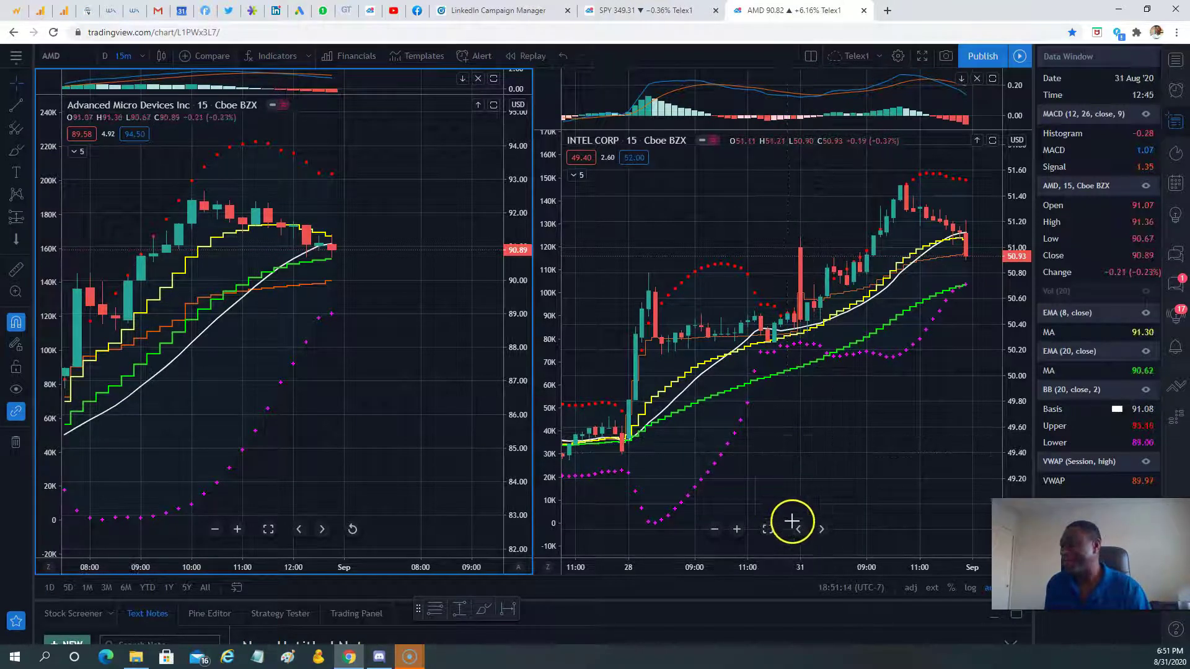
- Make the Intel chart active and load the NASDAQ symbol INTC into it
left_click(737, 529)
left_click(727, 354)
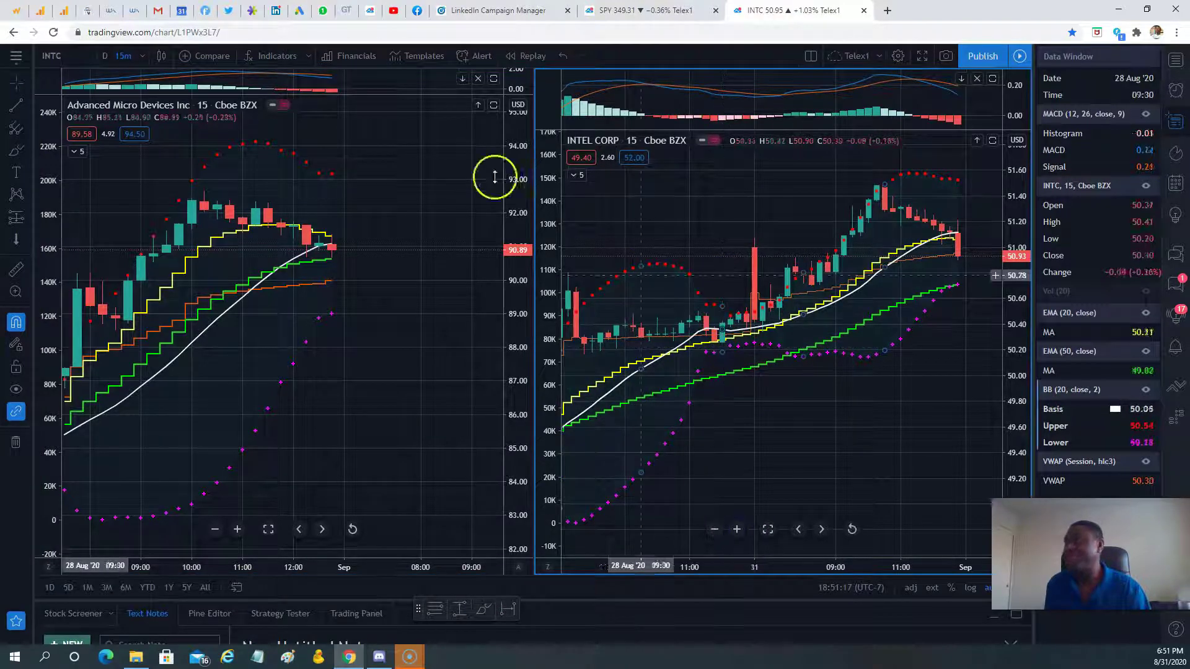
left_click(75, 60)
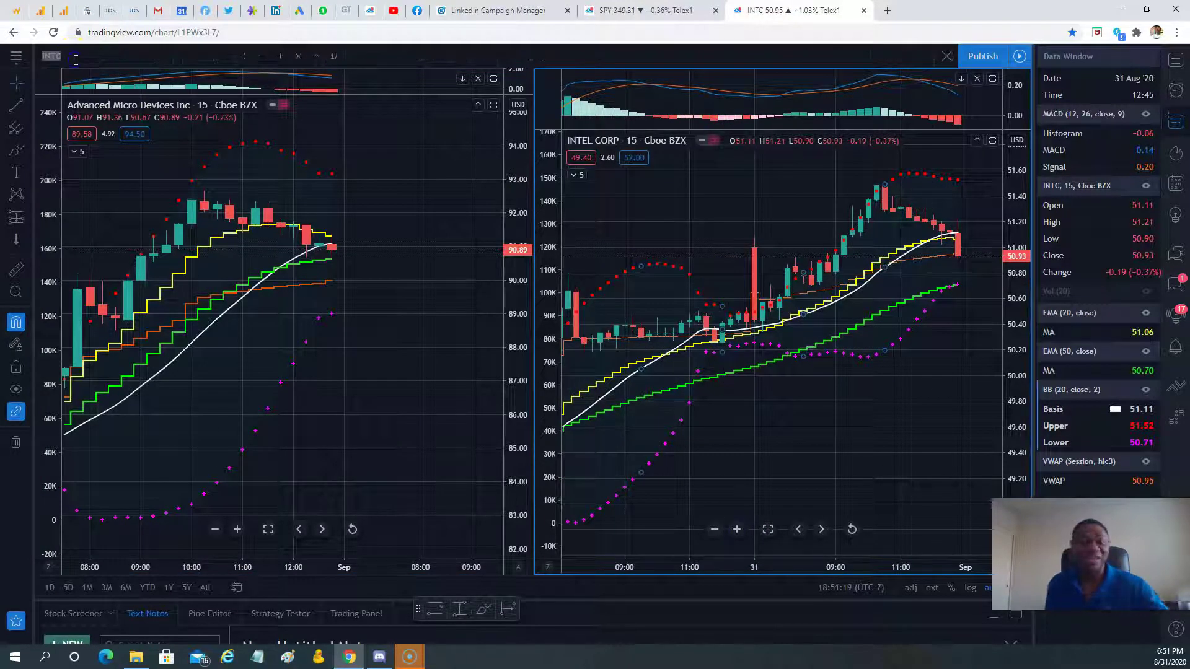
type("INTC")
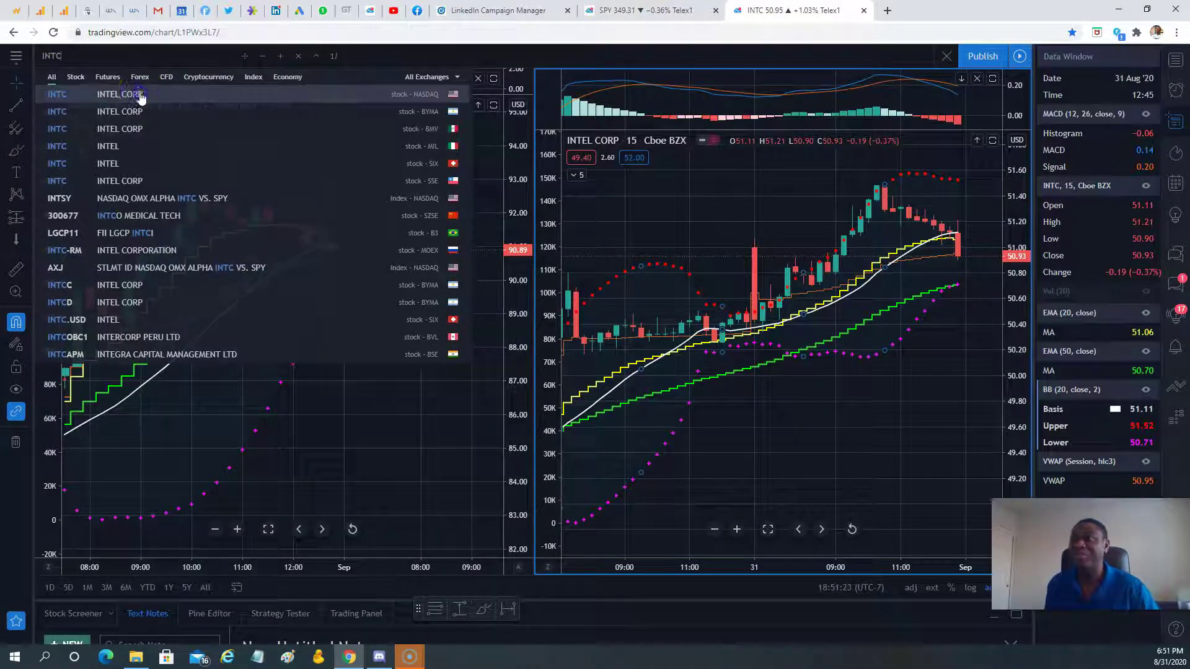
left_click(156, 93)
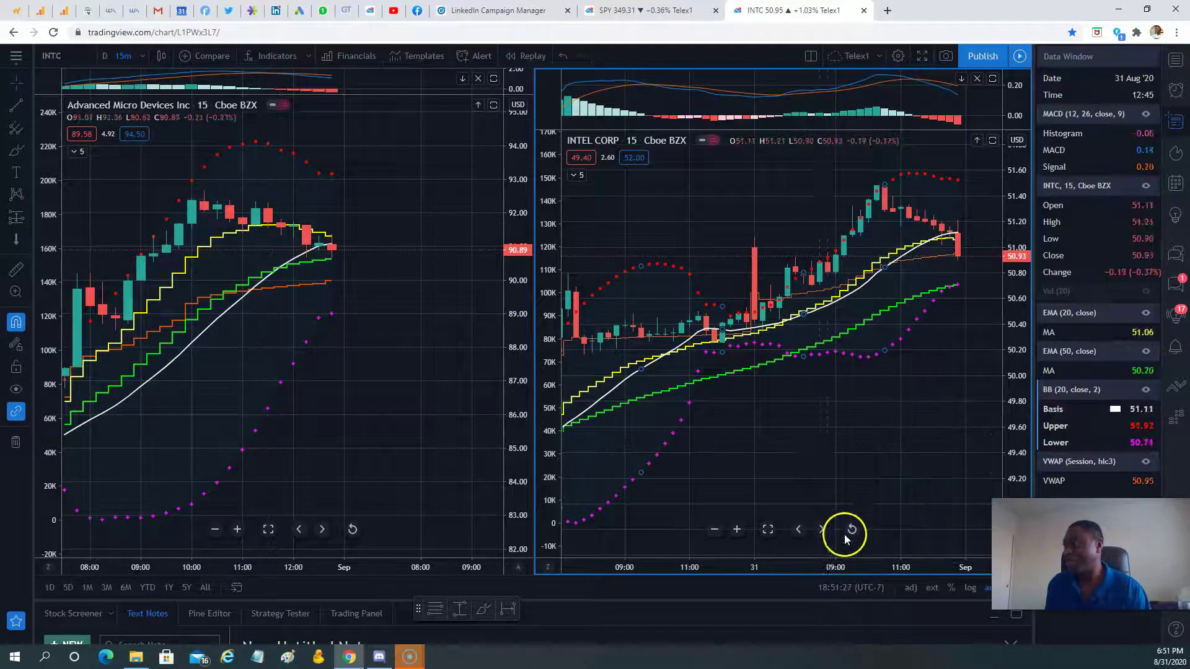
- Replace the Intel chart's symbol with AMD, Advanced Micro Devices Inc on NASDAQ
left_click(754, 417)
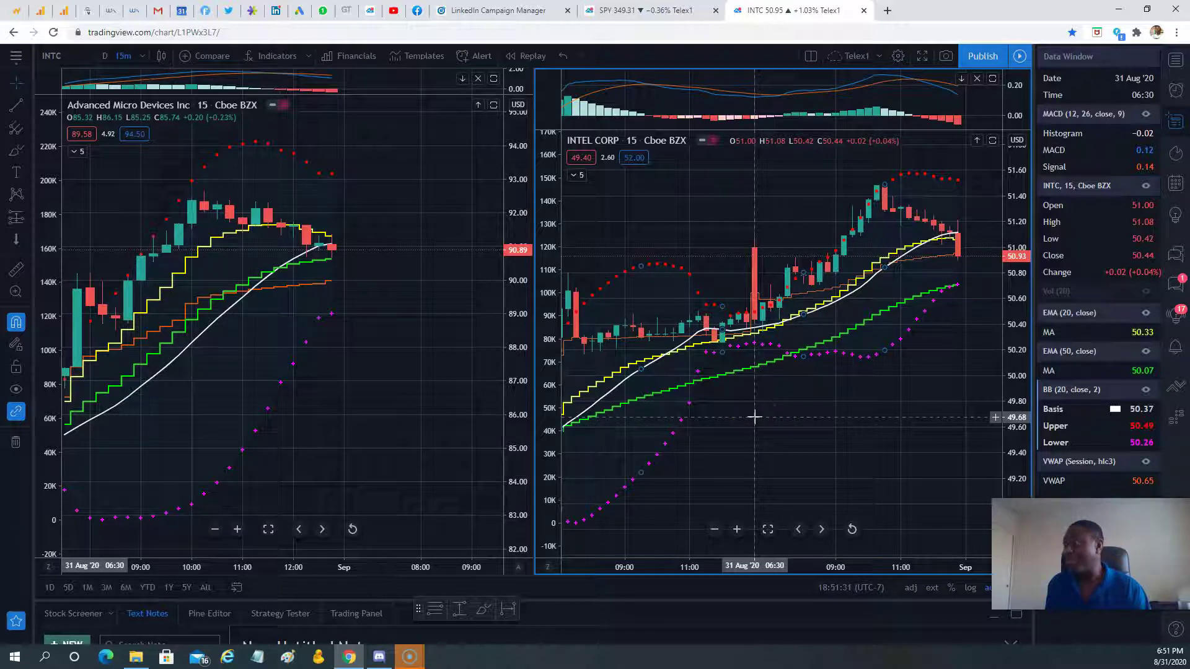
left_click(57, 56)
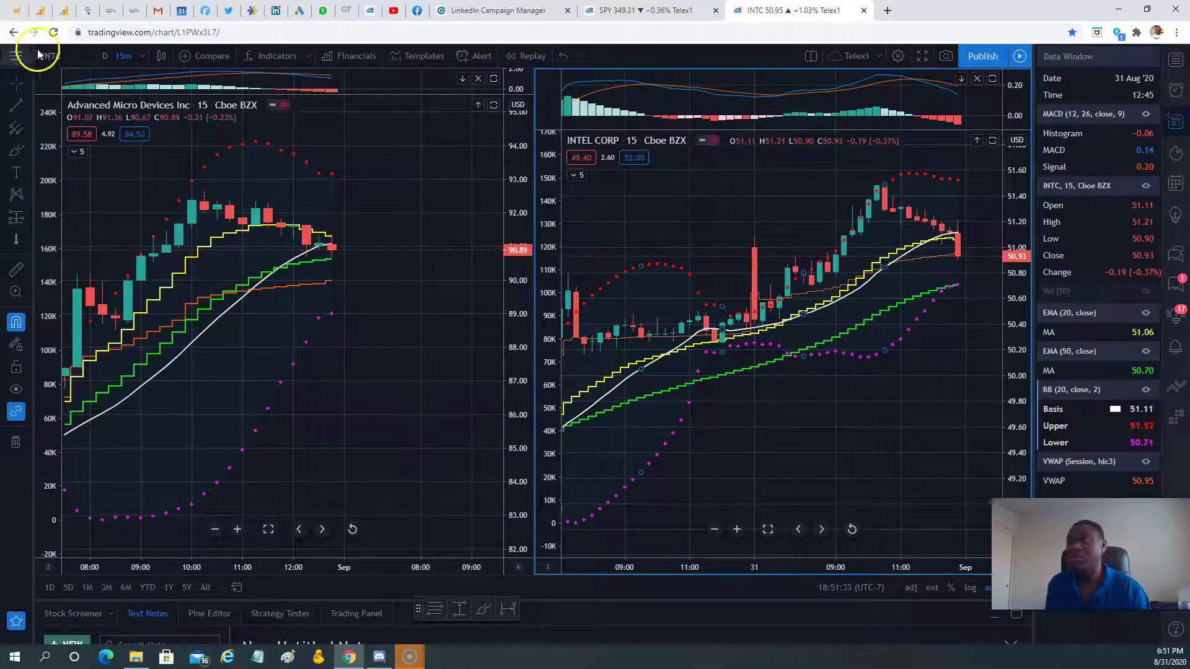
type("AMD")
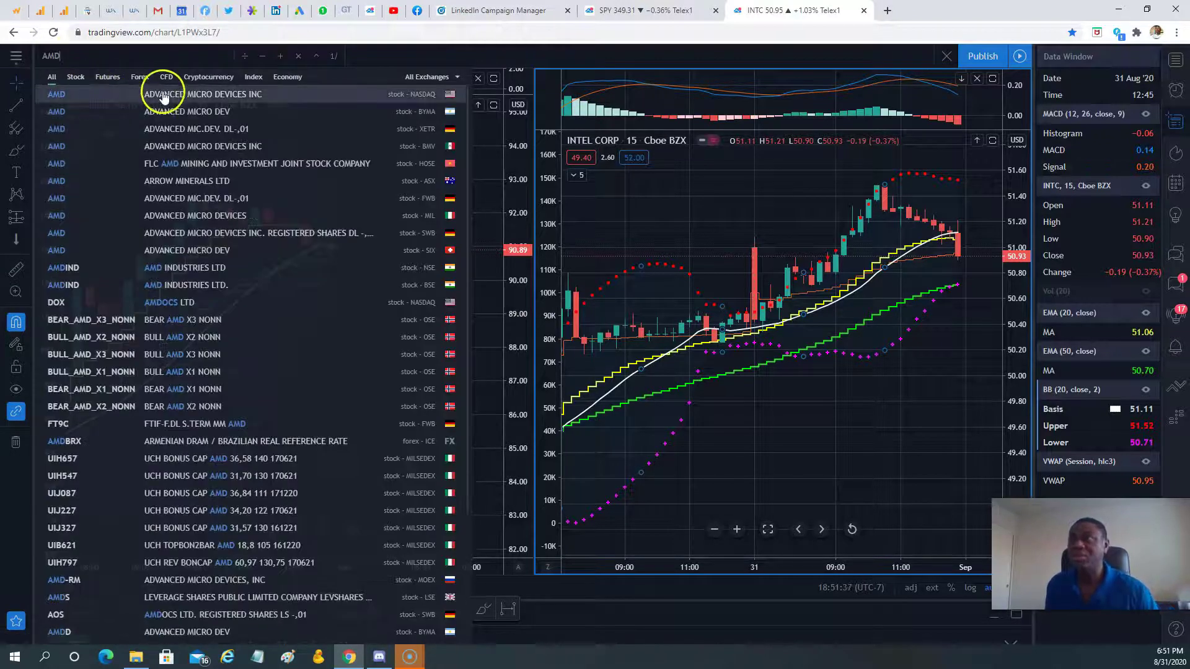
left_click(163, 97)
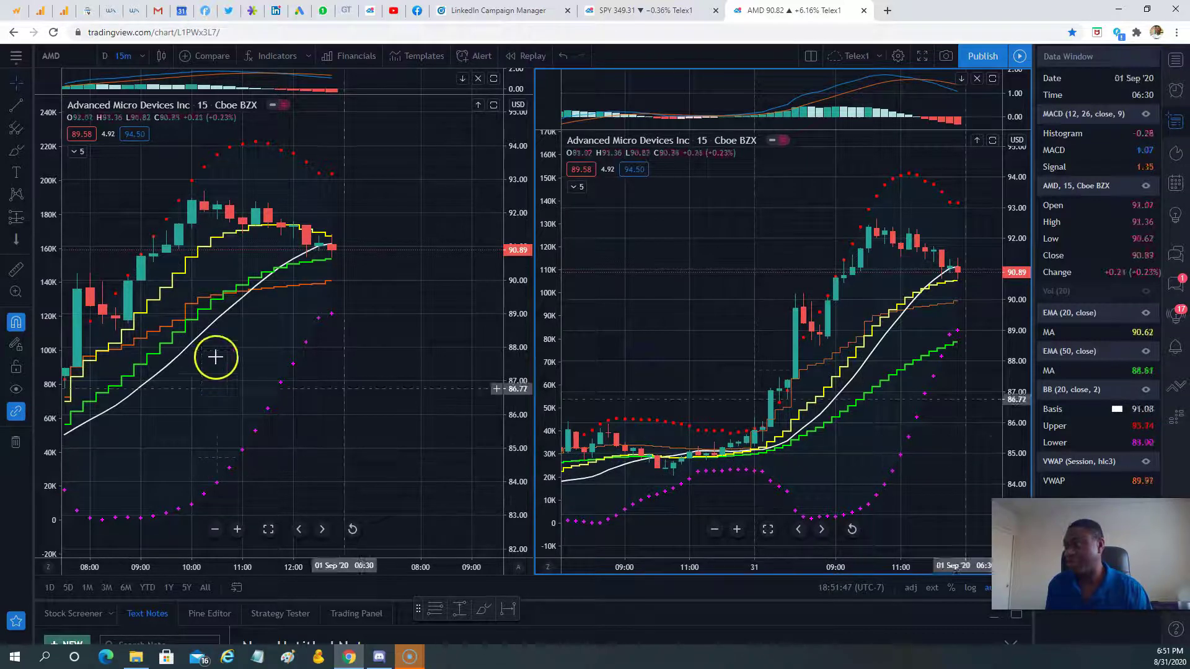
- Set the first of the two AMD charts to the 5-minute interval
left_click(300, 530)
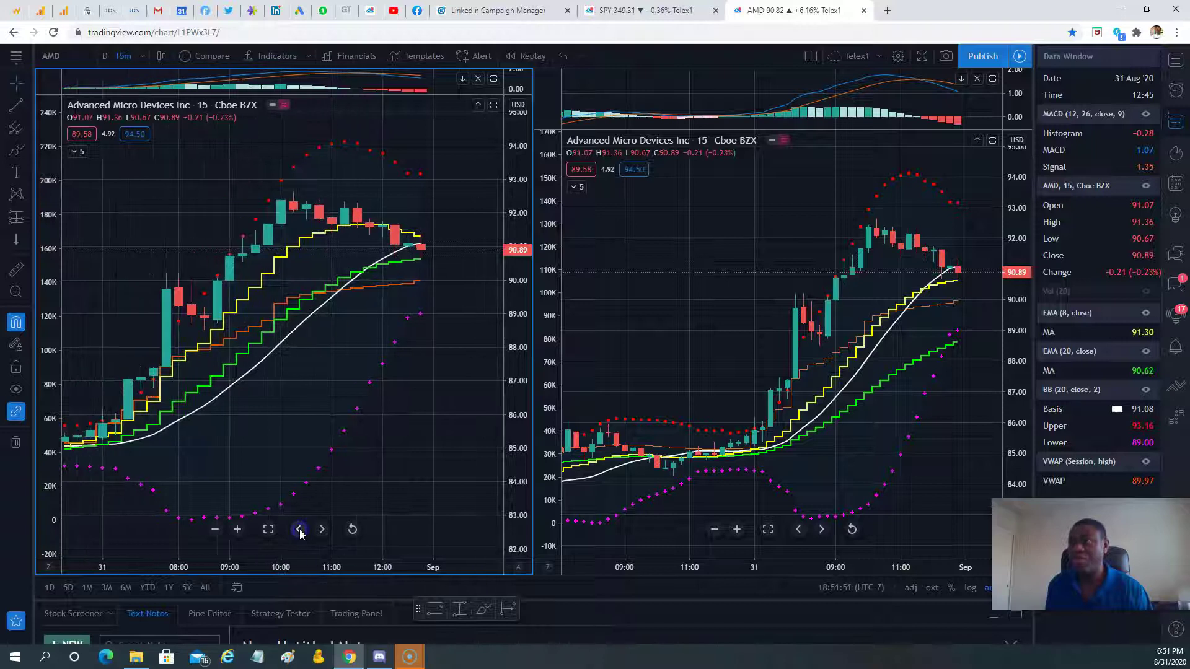
left_click(300, 530)
left_click(52, 56)
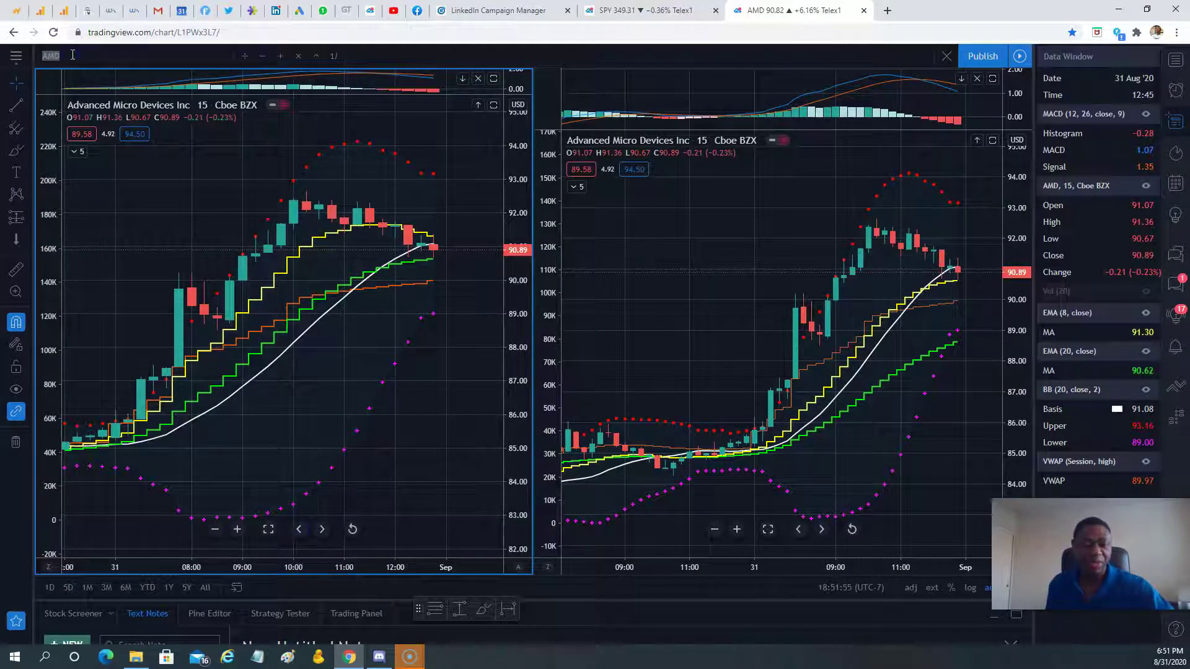
left_click(114, 72)
left_click(143, 55)
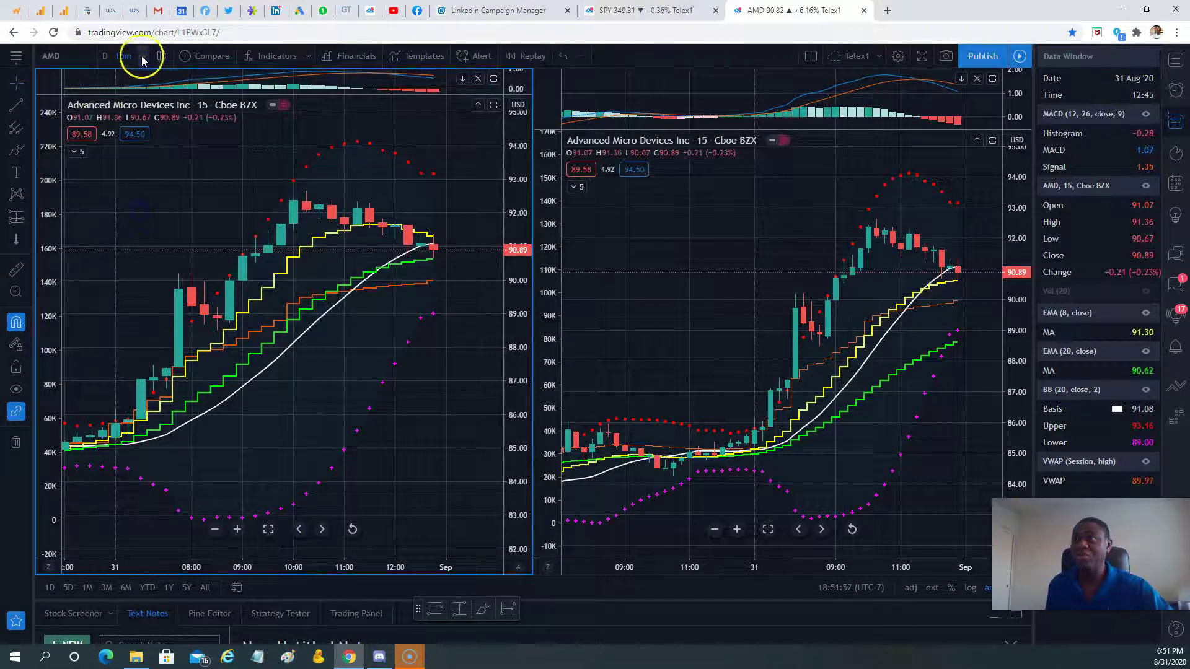
left_click(166, 243)
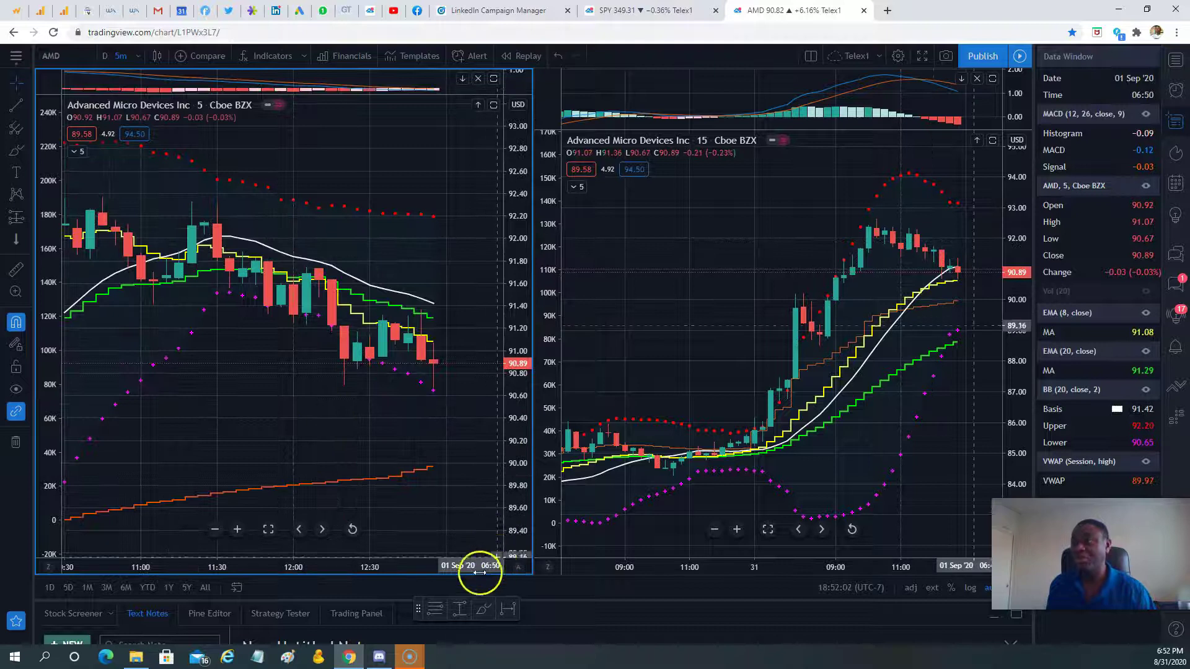
- Examine AMD's full 31 August price move on the 5-minute chart alongside the 15-minute chart
left_click(216, 530)
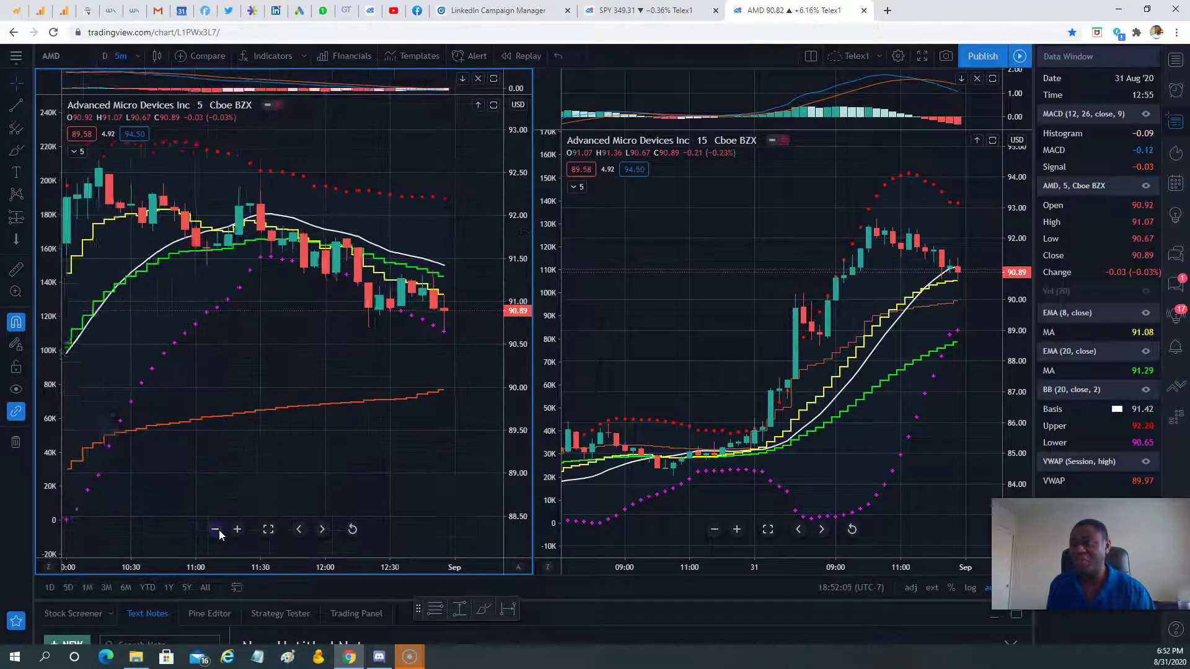
left_click(218, 530)
left_click(218, 530)
left_click(218, 530)
left_click(218, 530)
left_click(217, 530)
left_click(217, 530)
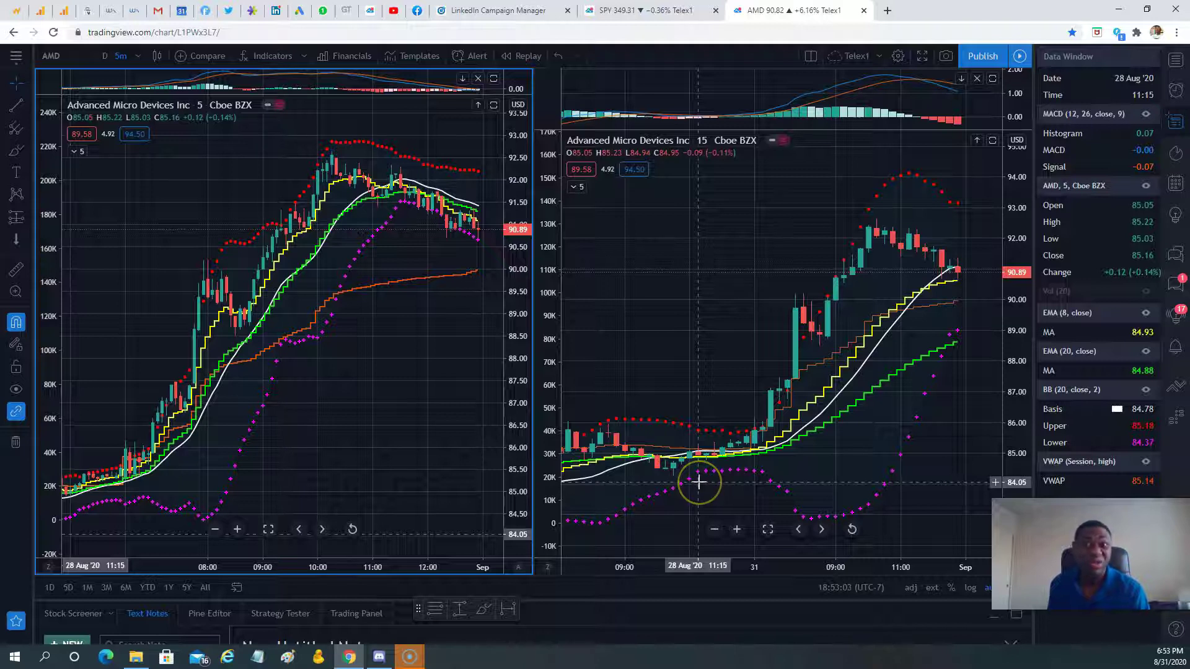
left_click(728, 479)
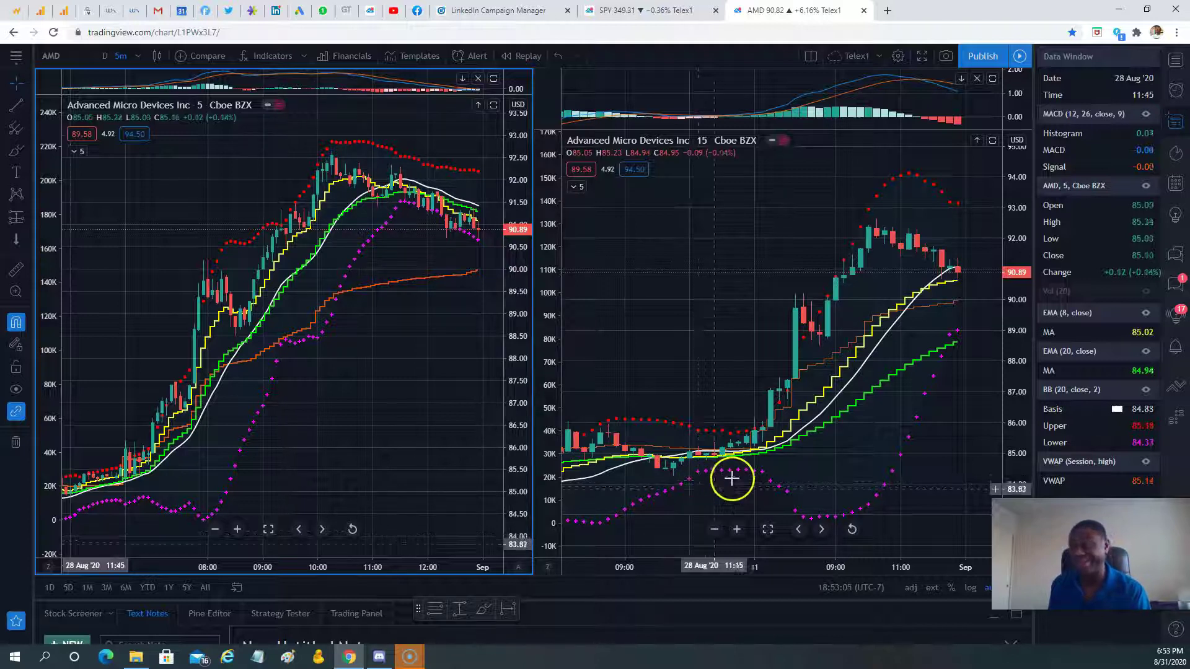
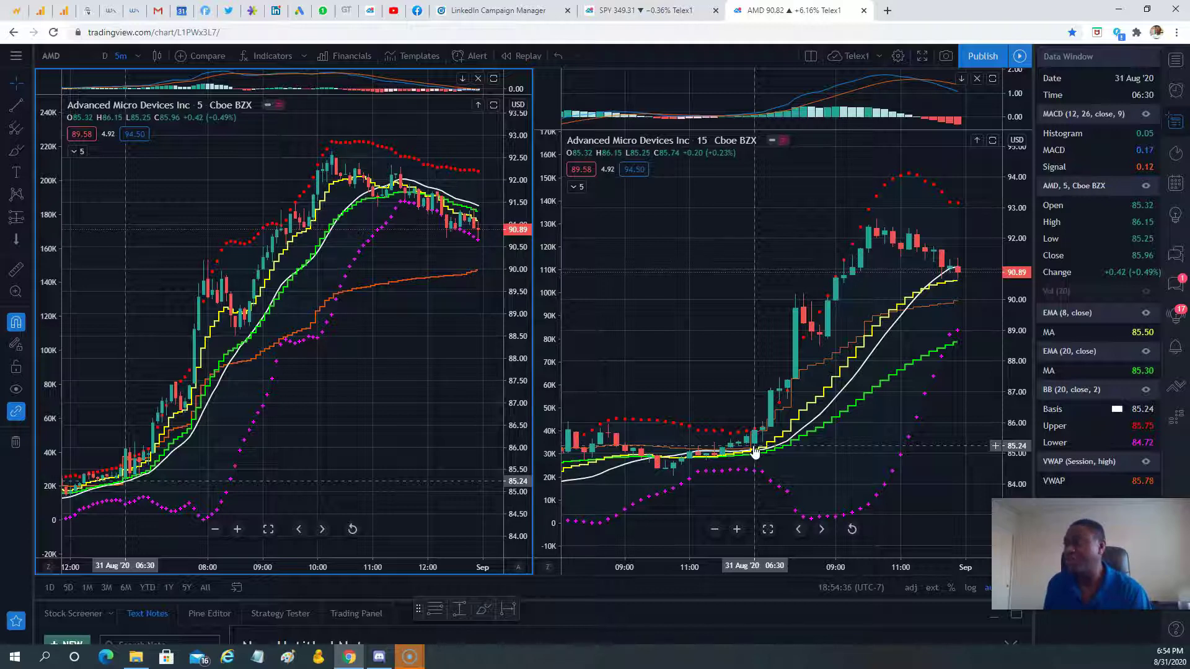
left_click(761, 450)
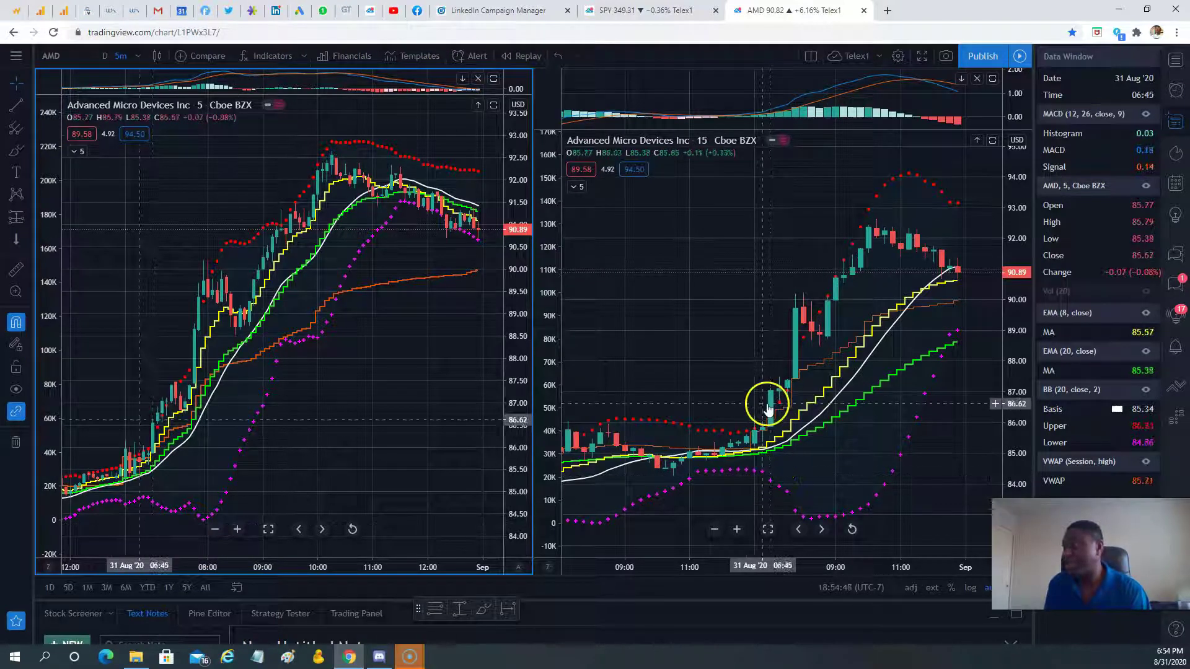
- Add a callout on the 15-minute AMD chart pointing at the 31 Aug 07:00 candle at 85.87, with its text box at about 91.95
left_click(26, 155)
left_click(25, 158)
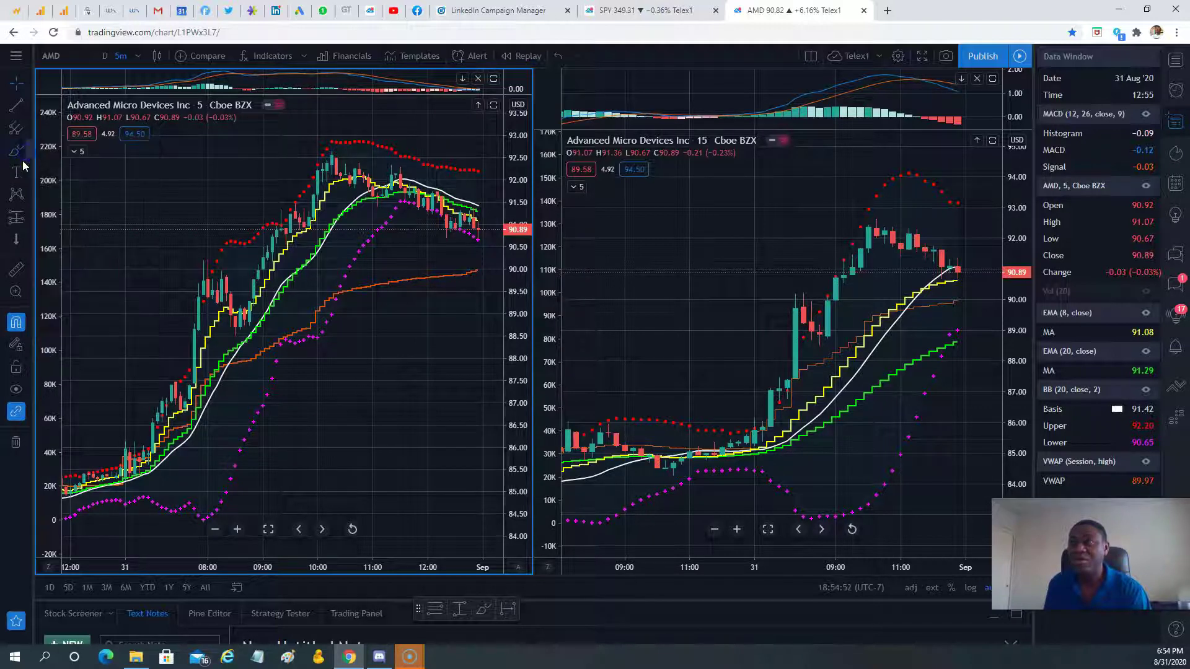
left_click(26, 177)
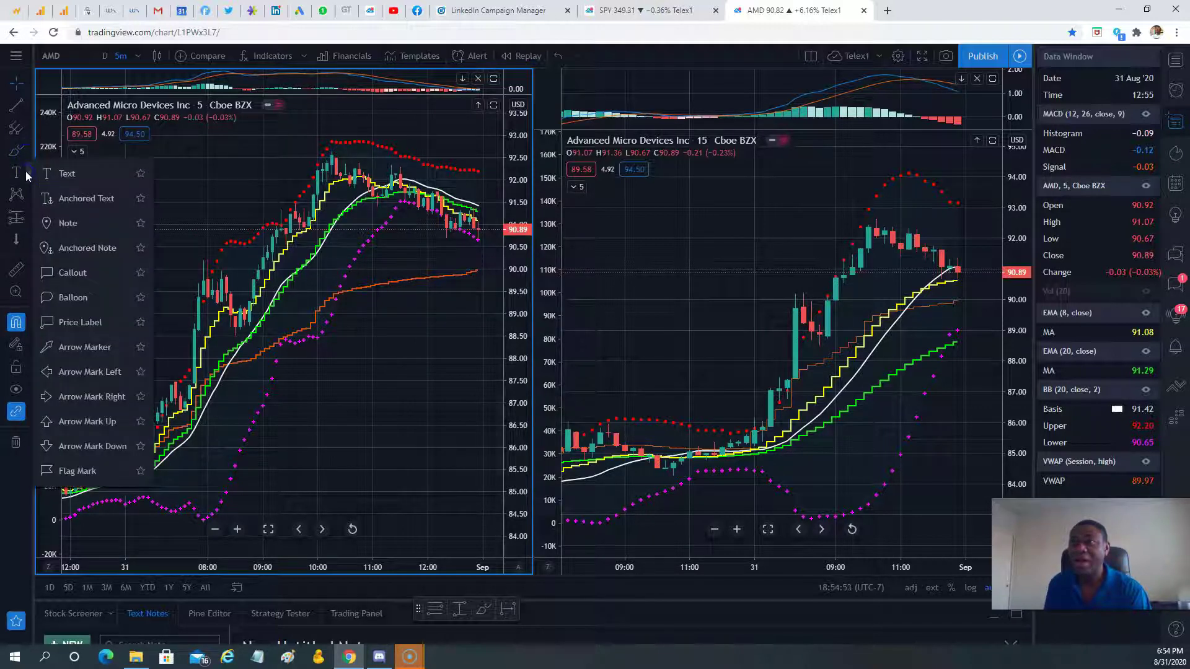
left_click(73, 273)
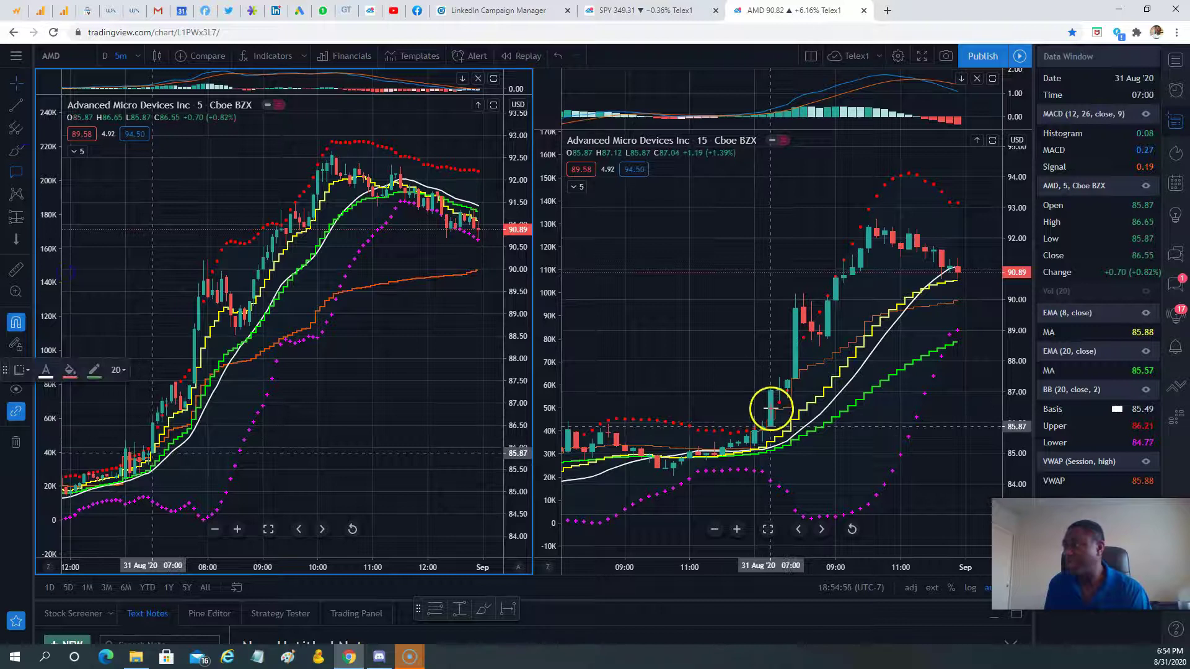
left_click(771, 409)
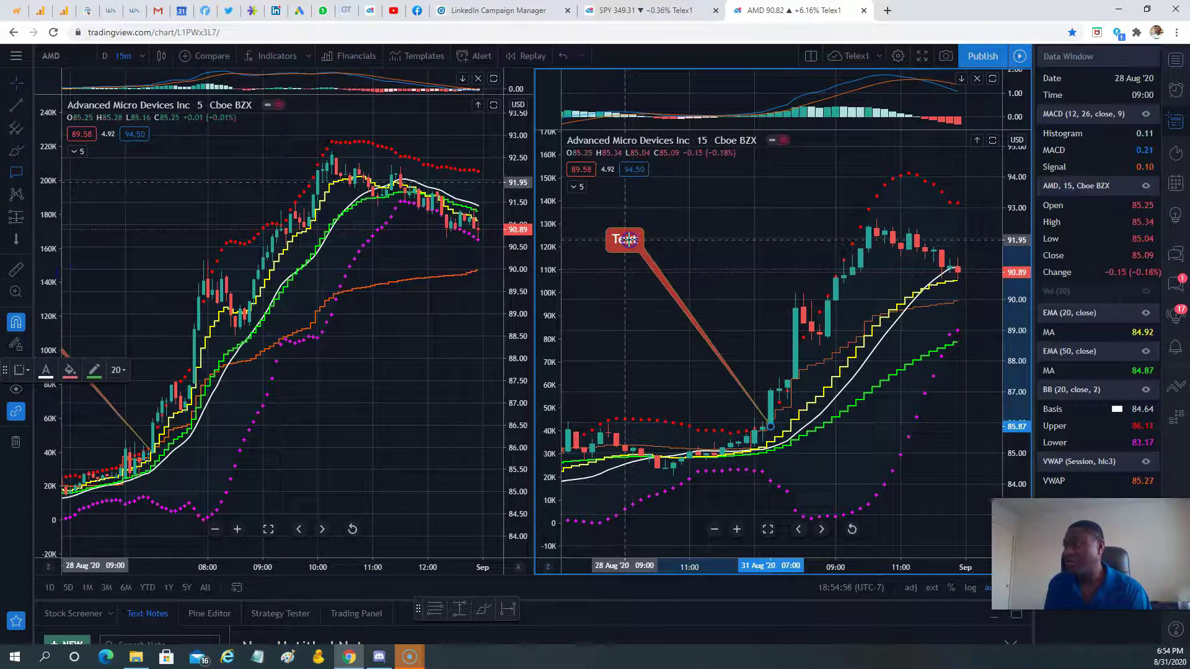
left_click(627, 239)
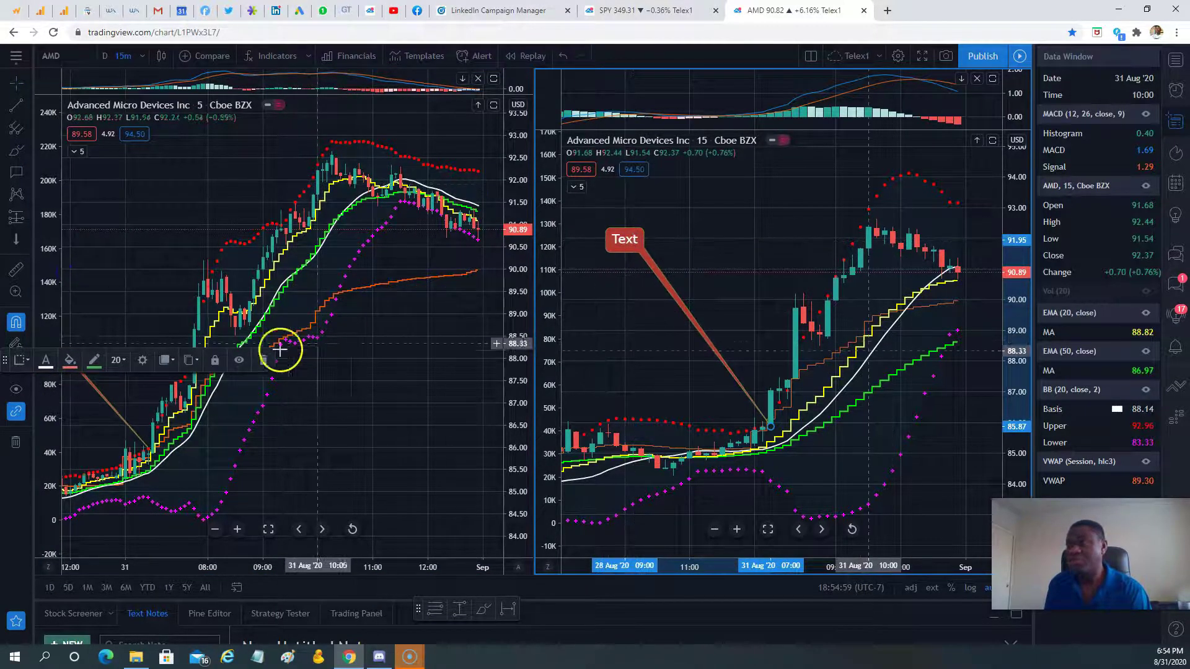
- Give the callout an orange background and the text "Entry to AMD Day Trade", and move its text box to 28 Aug 11:00 at about 92.43
left_click(93, 361)
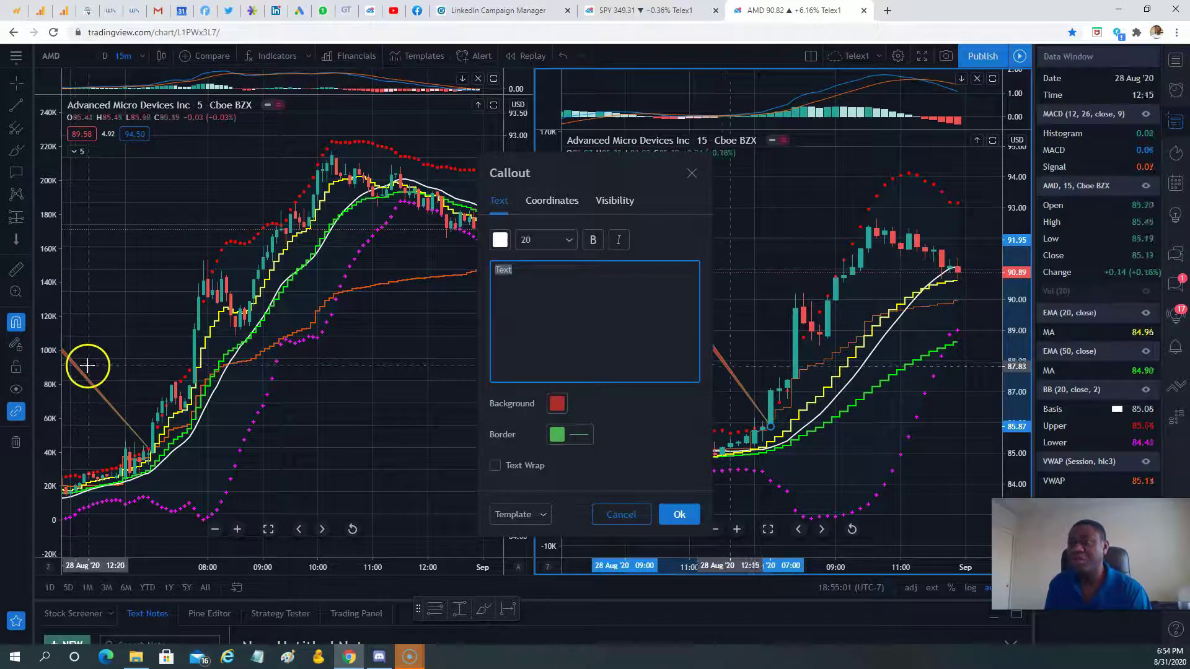
left_click(557, 404)
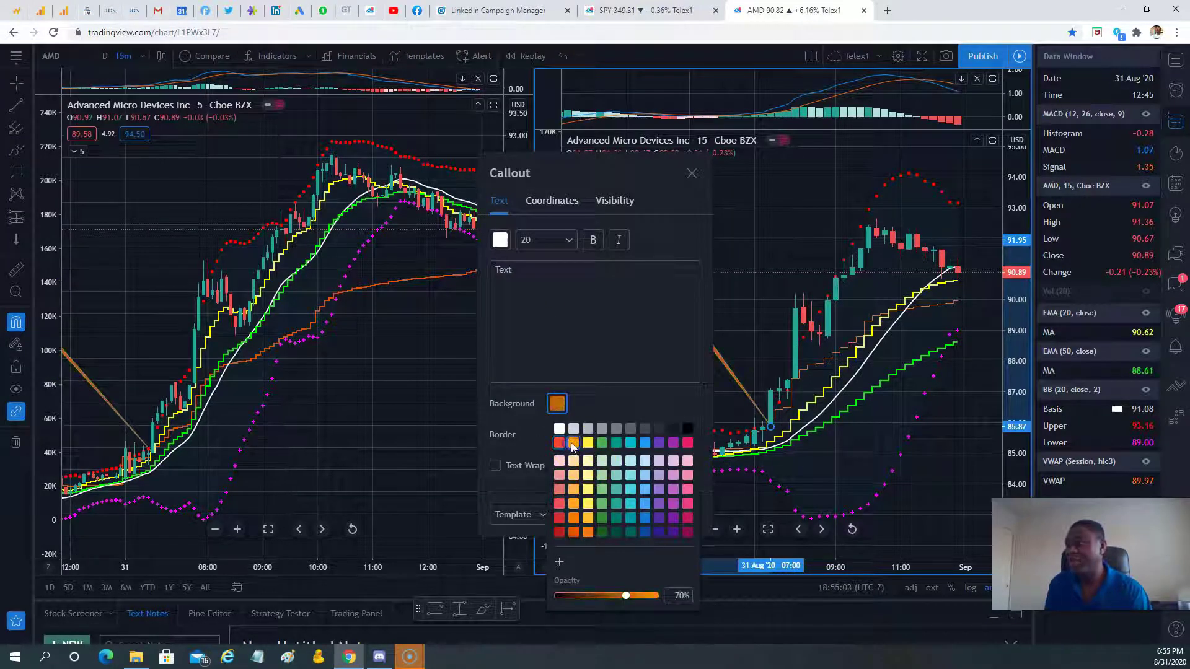
left_click(522, 278)
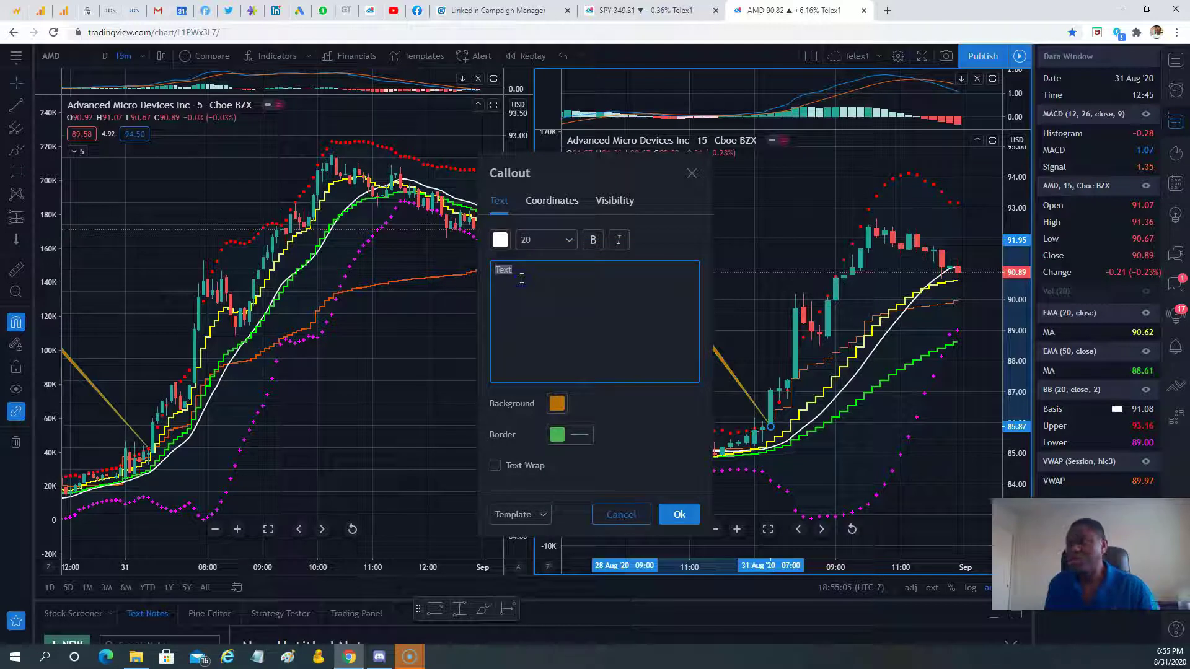
type("Entry")
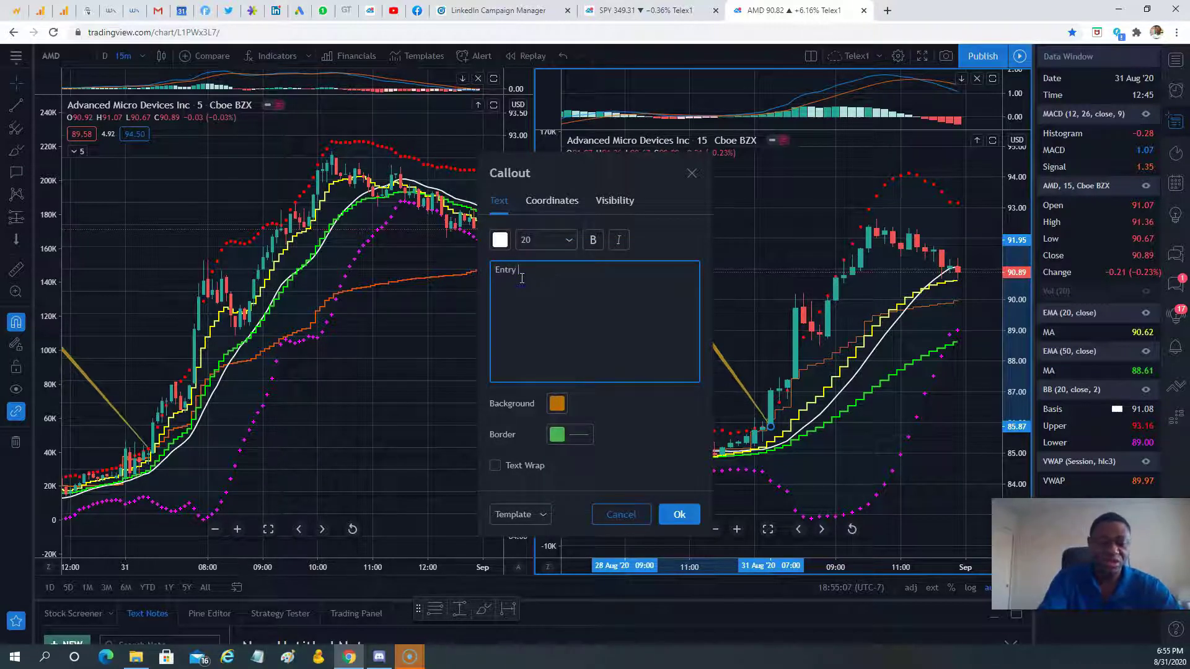
type(" to AMD Day")
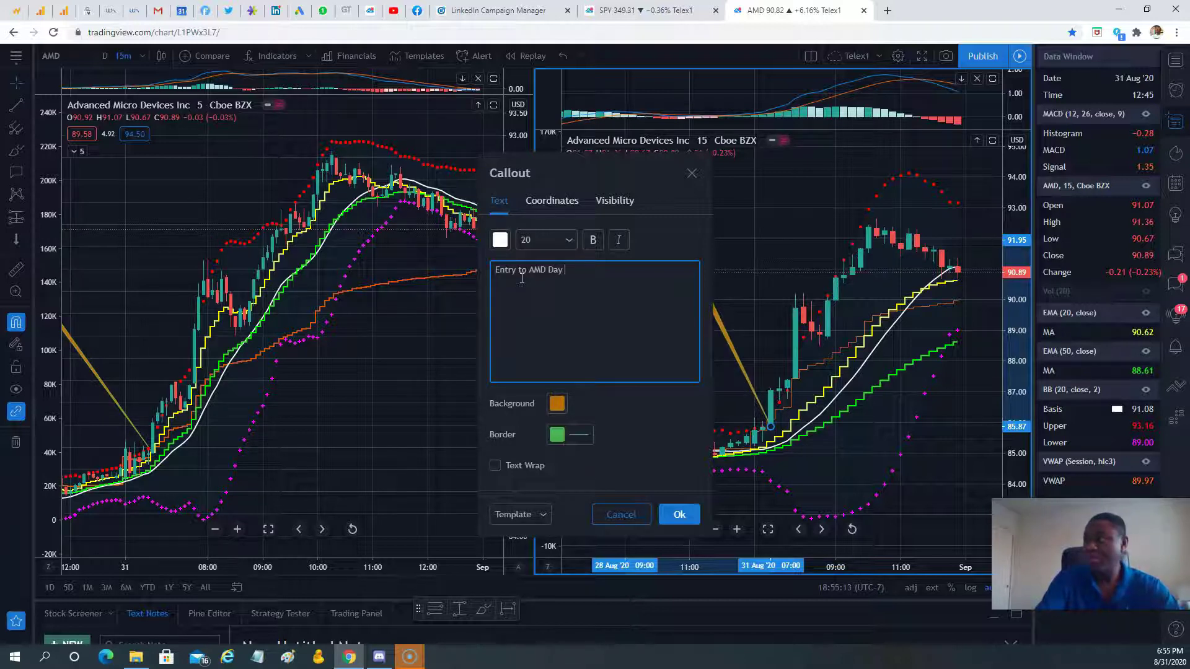
type(" Trade")
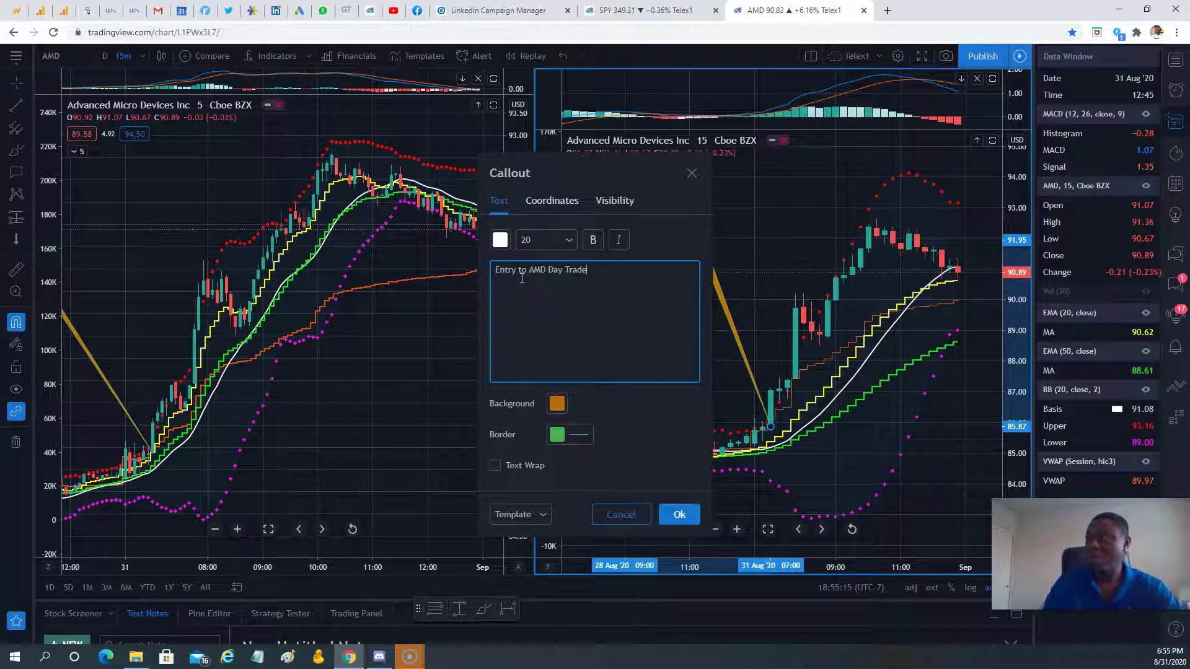
left_click(682, 514)
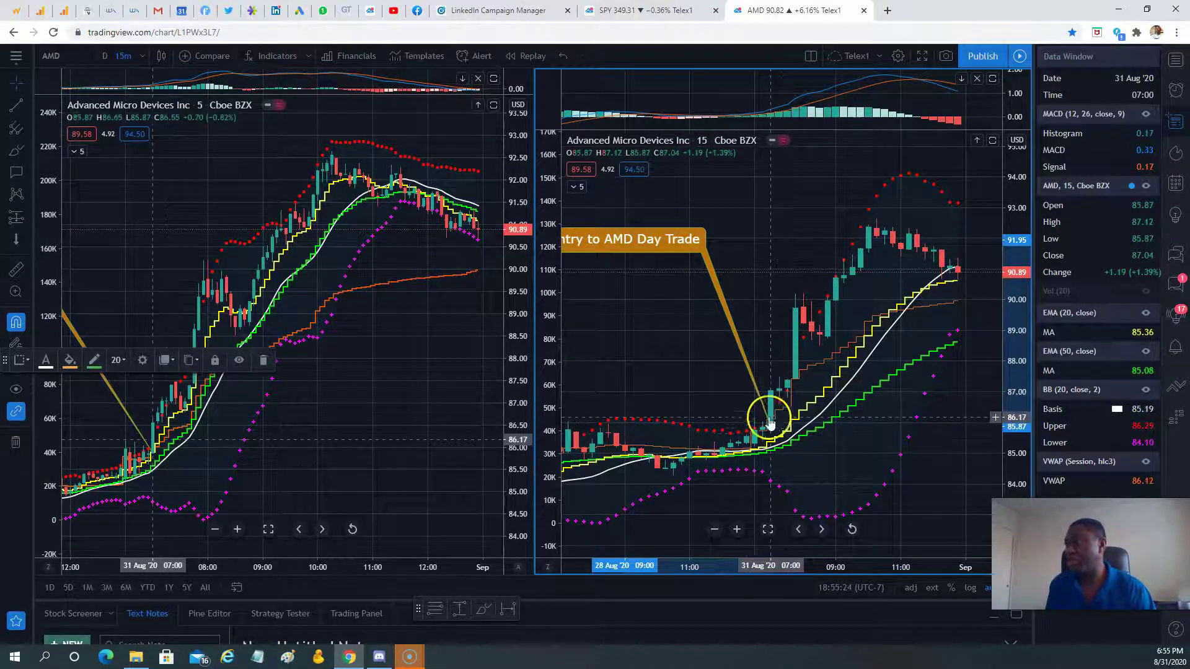
left_click_drag(696, 236, 751, 219)
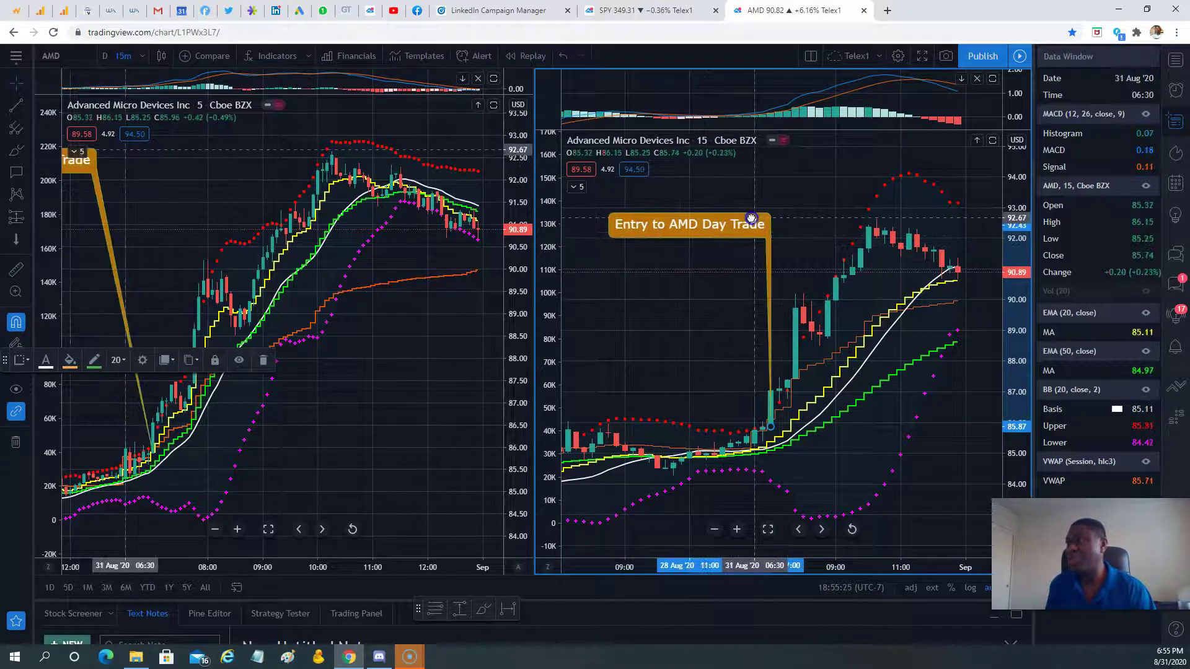
- Examine the 31 August 06:30 to 07:40 candles around the entry on a magnified 5-minute AMD chart, comparing them with the 15-minute chart
left_click(430, 504)
left_click(314, 412)
left_click(321, 522)
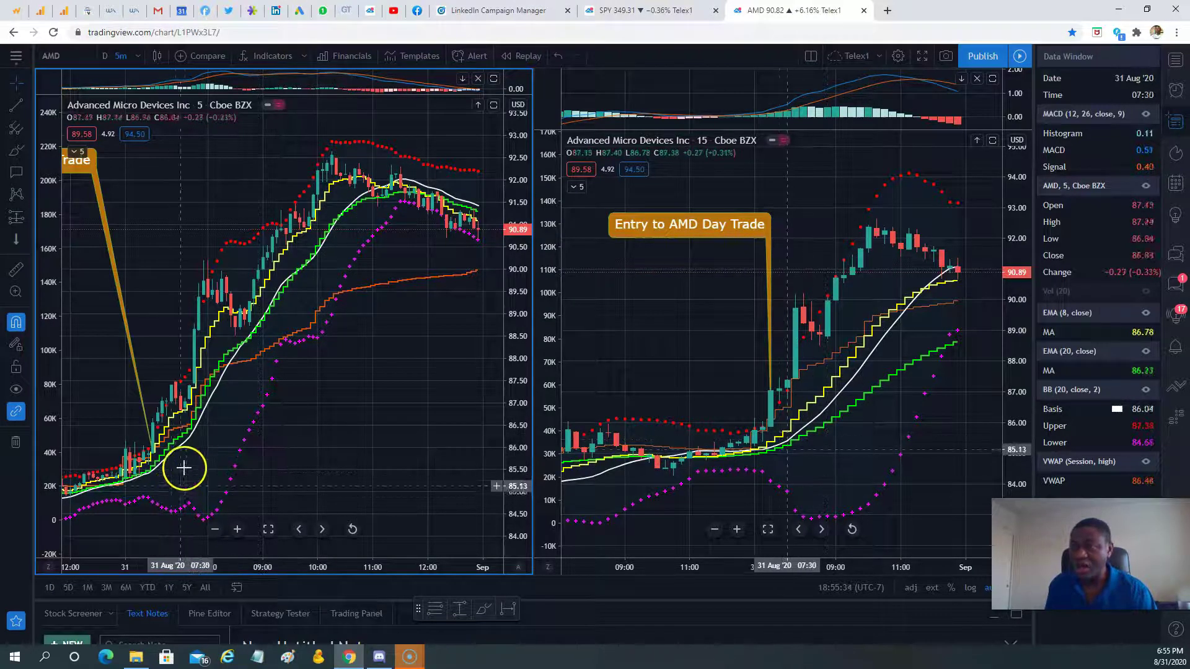
left_click_drag(211, 459, 298, 466)
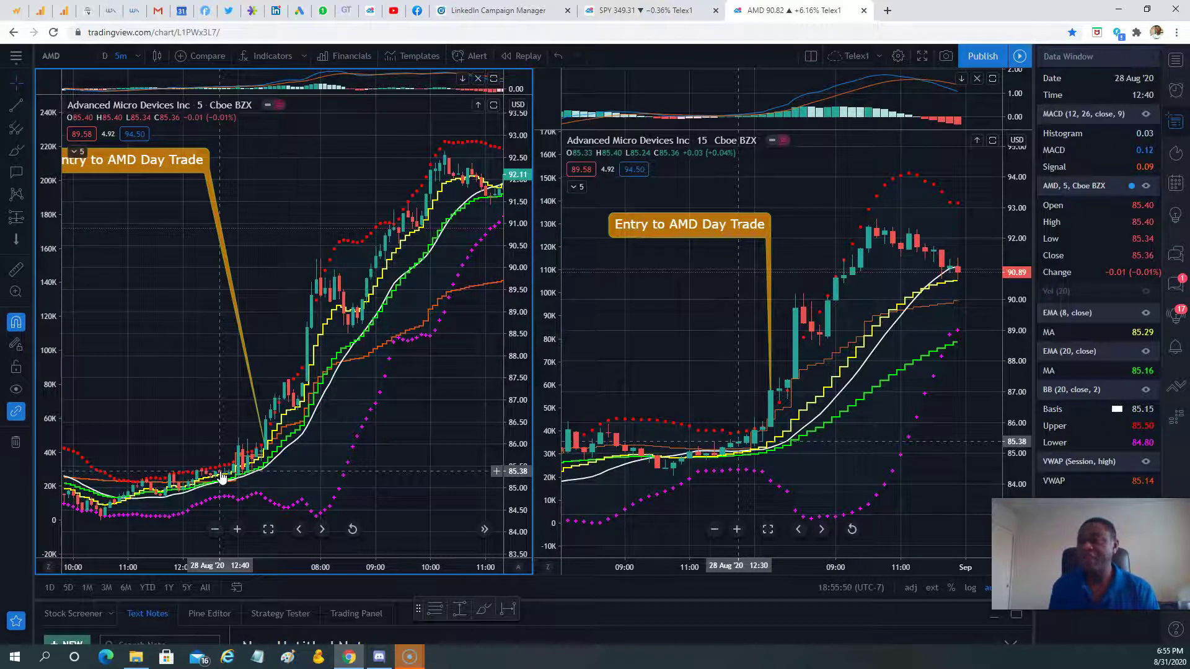
scroll(271, 471, "up", 1)
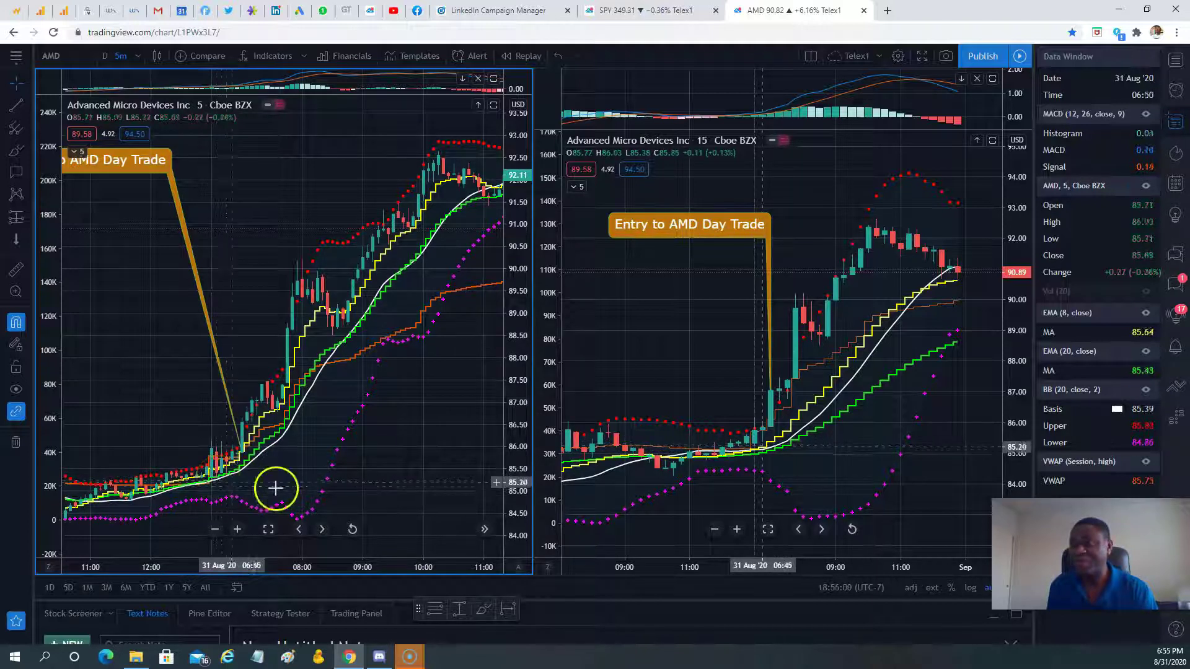
left_click(763, 440)
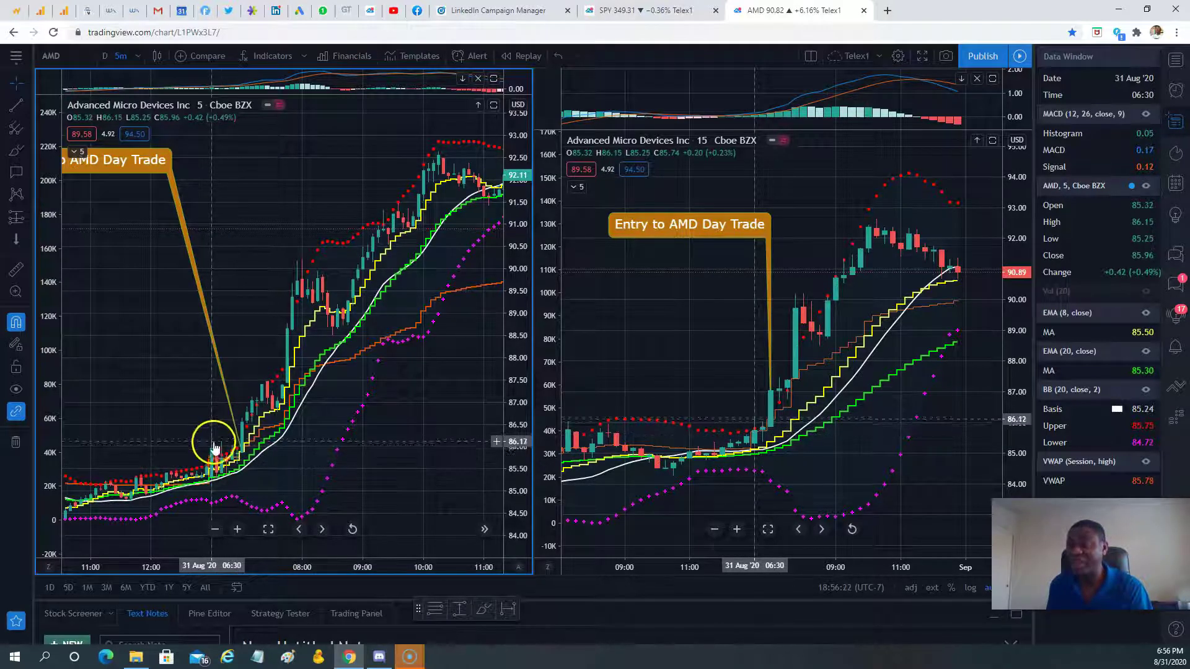
left_click(237, 529)
left_click(238, 529)
left_click_drag(234, 452, 390, 425)
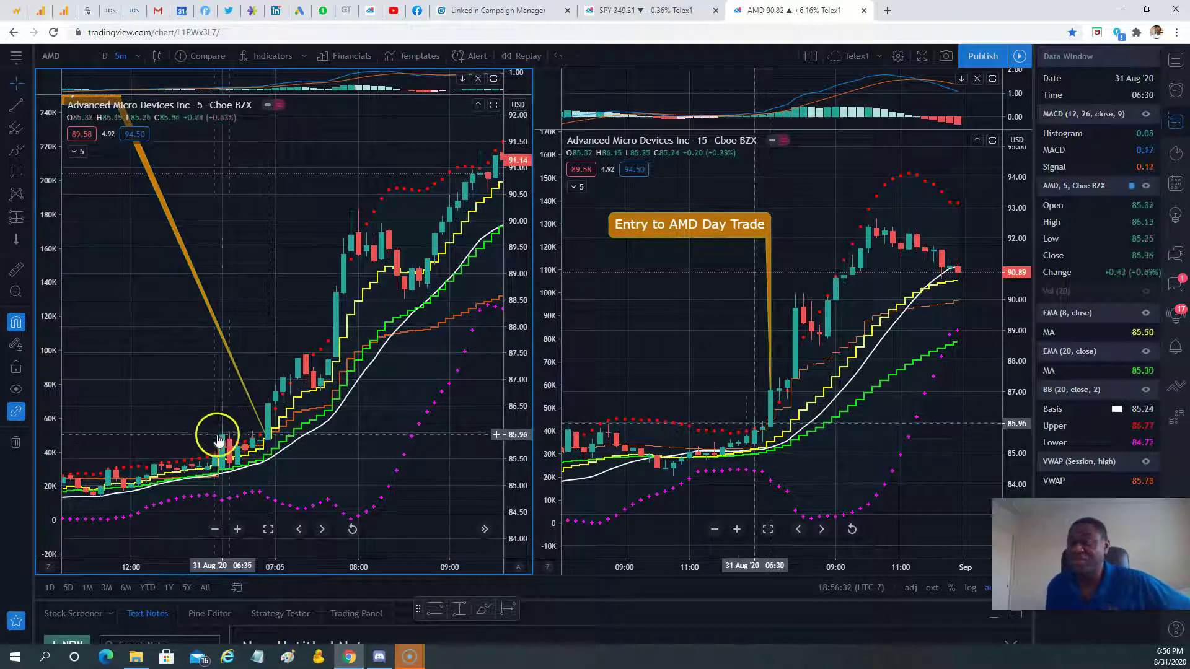
left_click_drag(268, 437, 268, 428)
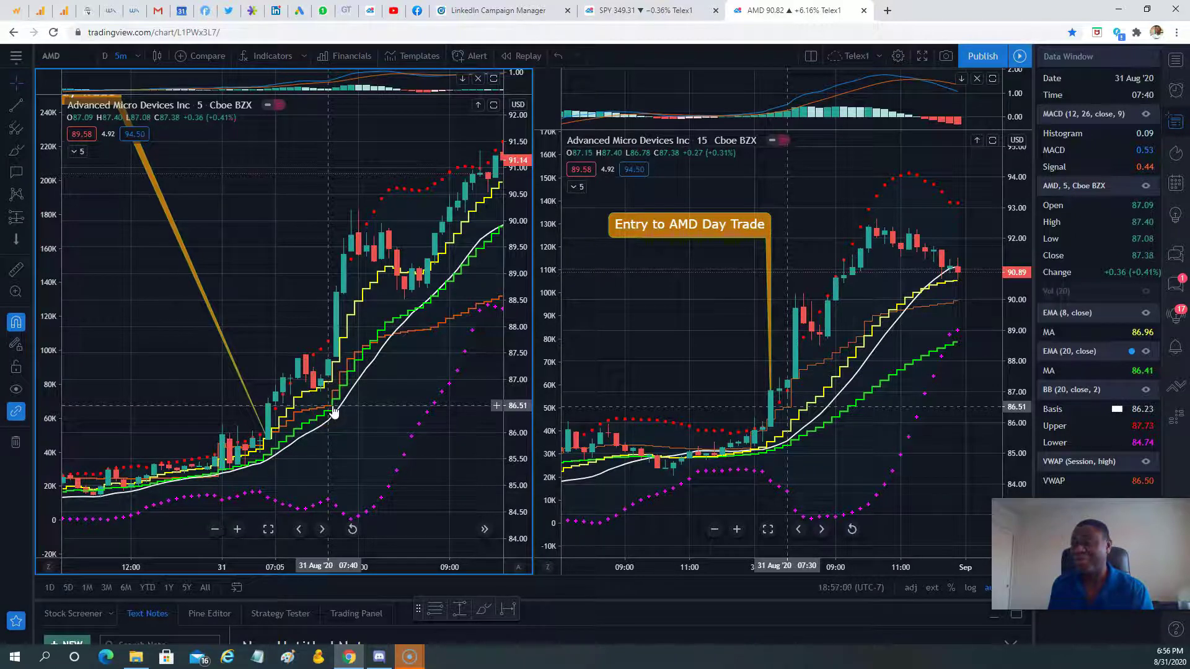
left_click(314, 379)
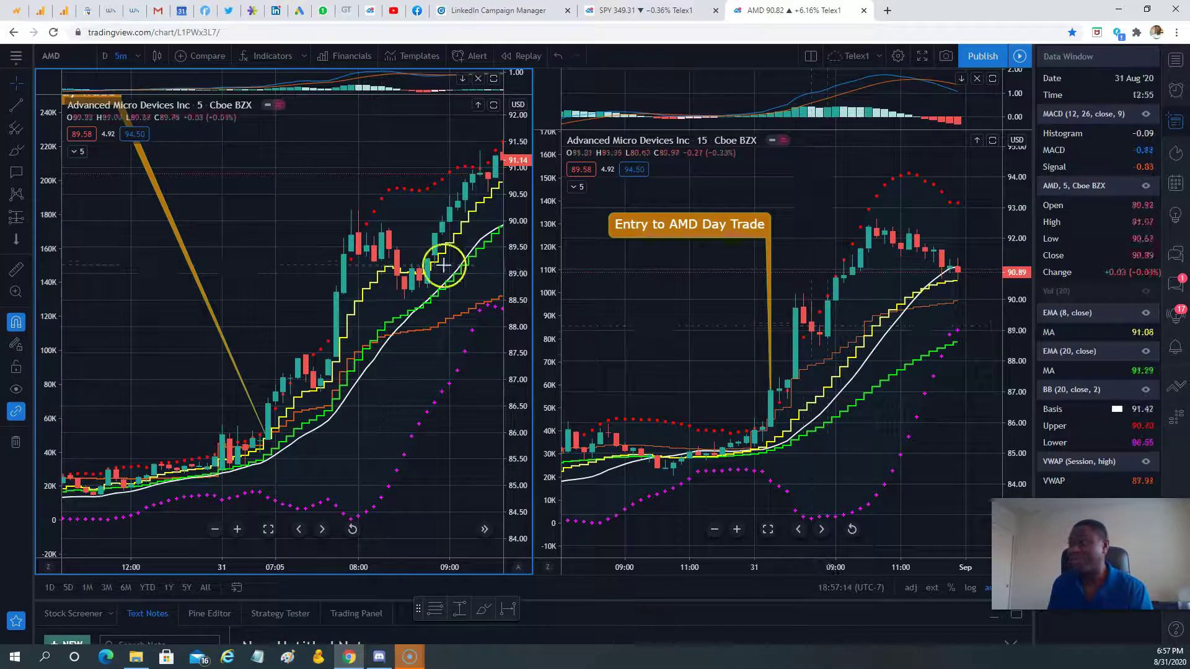
left_click(819, 340)
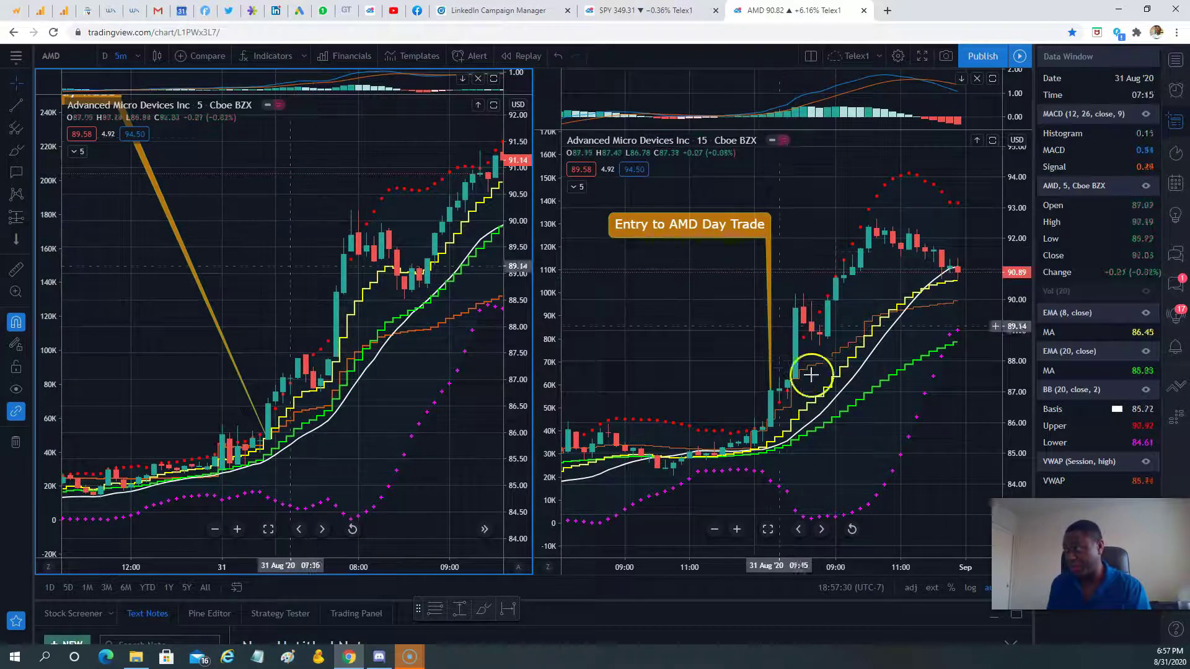
- Add a balloon with its default comment text on the 5-minute AMD chart at 31 Aug 07:40, at about 90.32
left_click(28, 172)
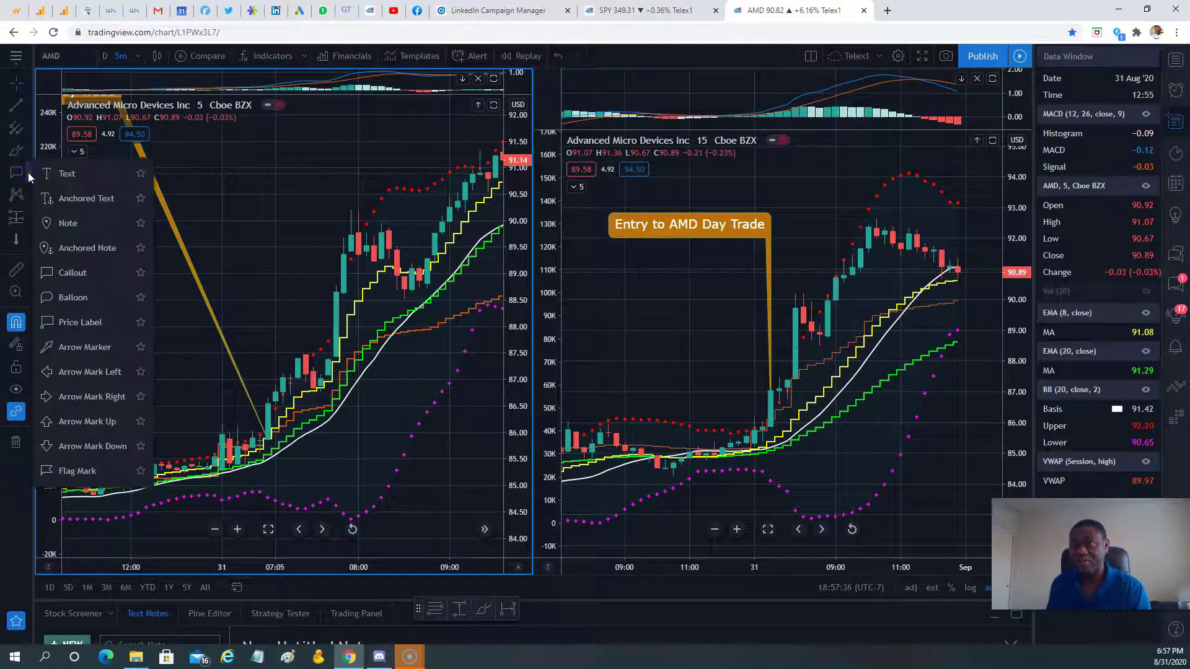
left_click(64, 297)
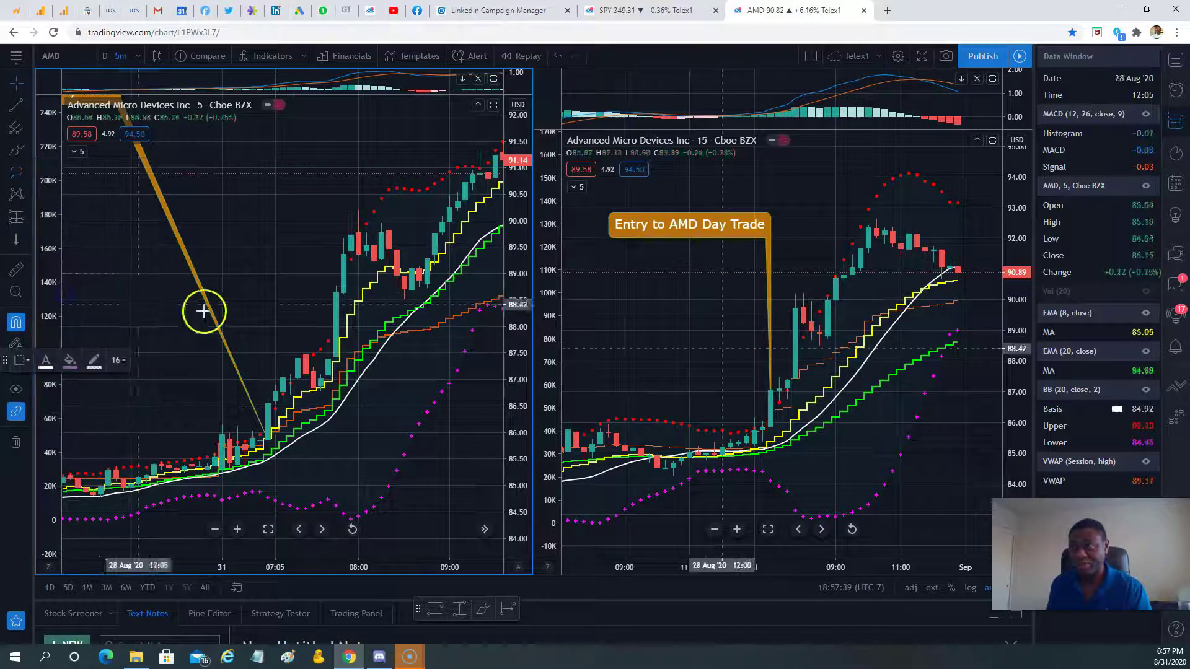
left_click(331, 233)
left_click_drag(458, 186, 218, 257)
left_click(649, 499)
left_click(333, 195)
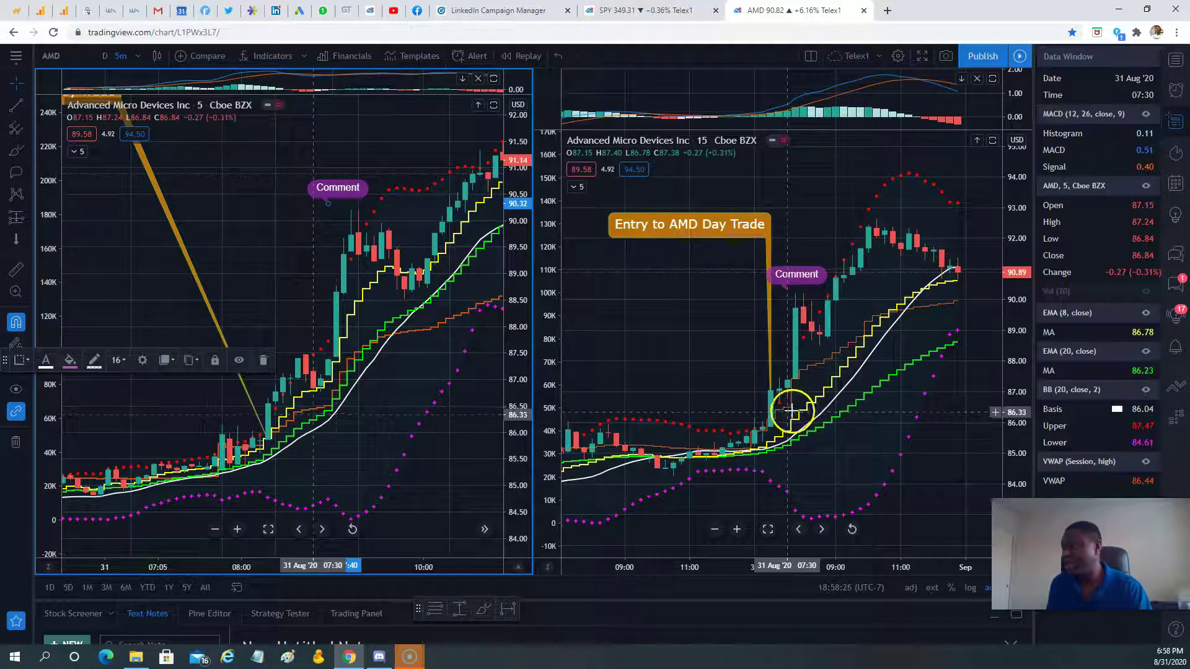
left_click(765, 393)
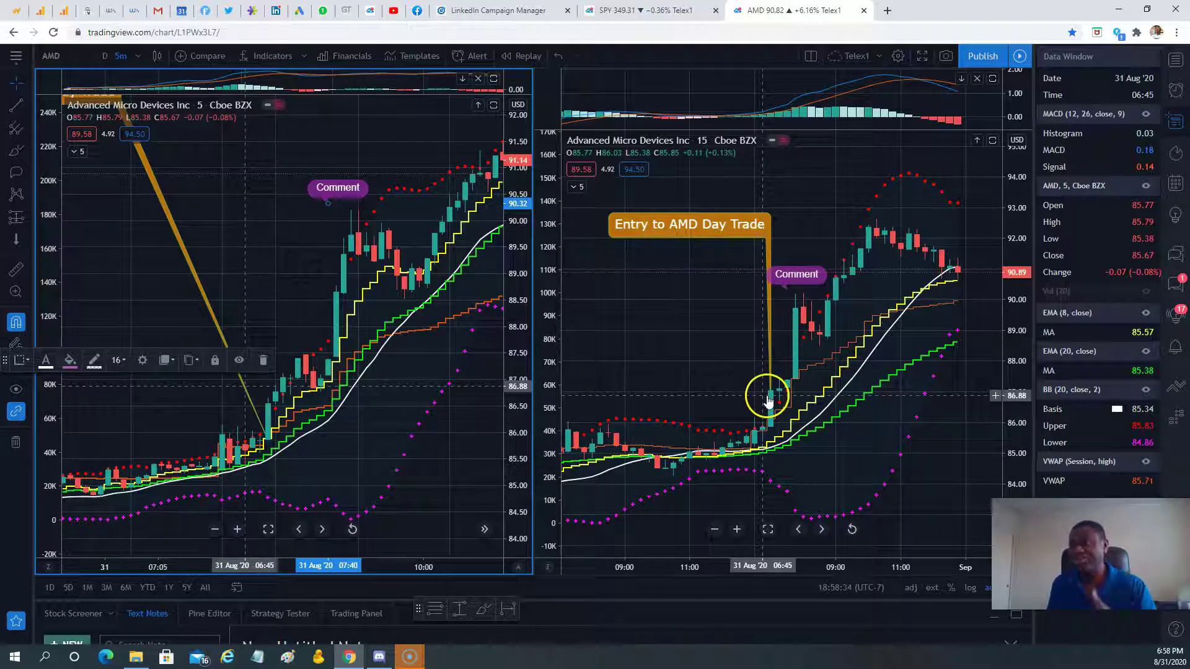
left_click(799, 374)
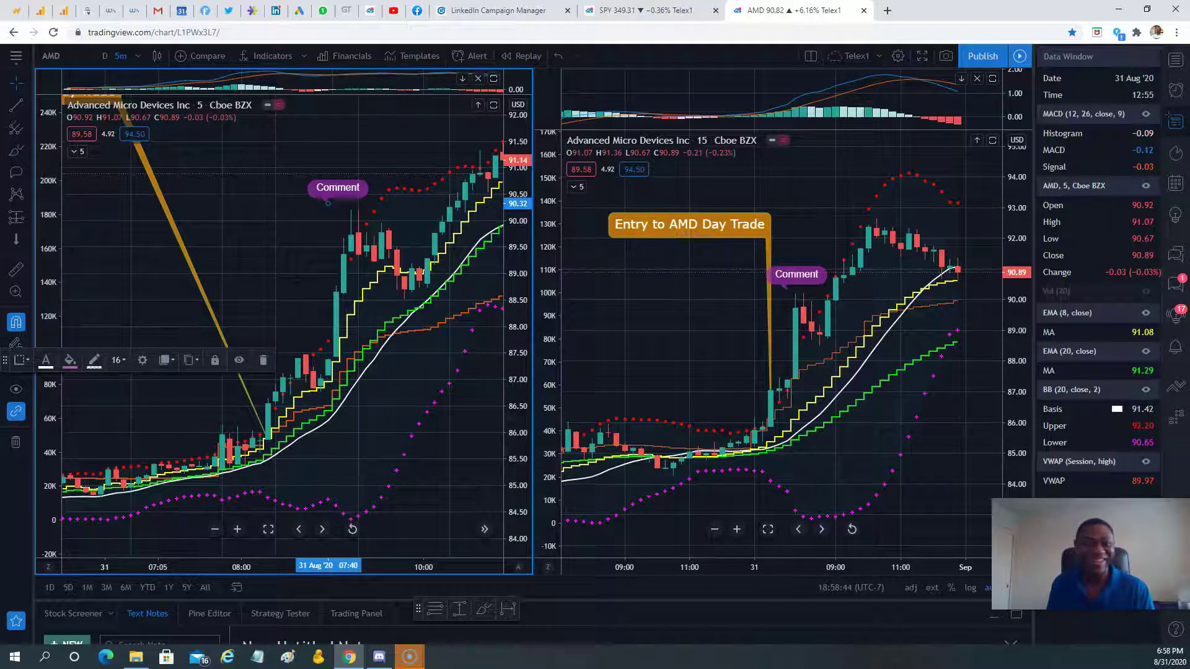
- Switch to Discord, read the morning's AMD messages and options watchlist post in the subscription-traders-hangout channel, and return to TradingView
key("alt+Tab")
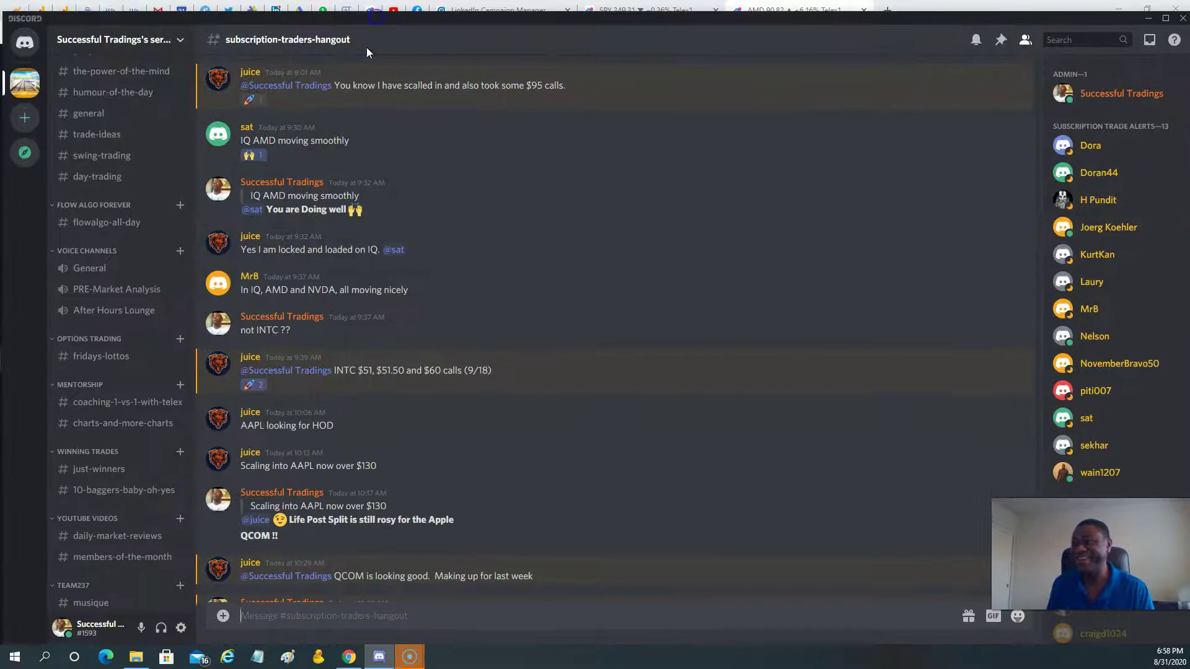
scroll(523, 337, "up", 2)
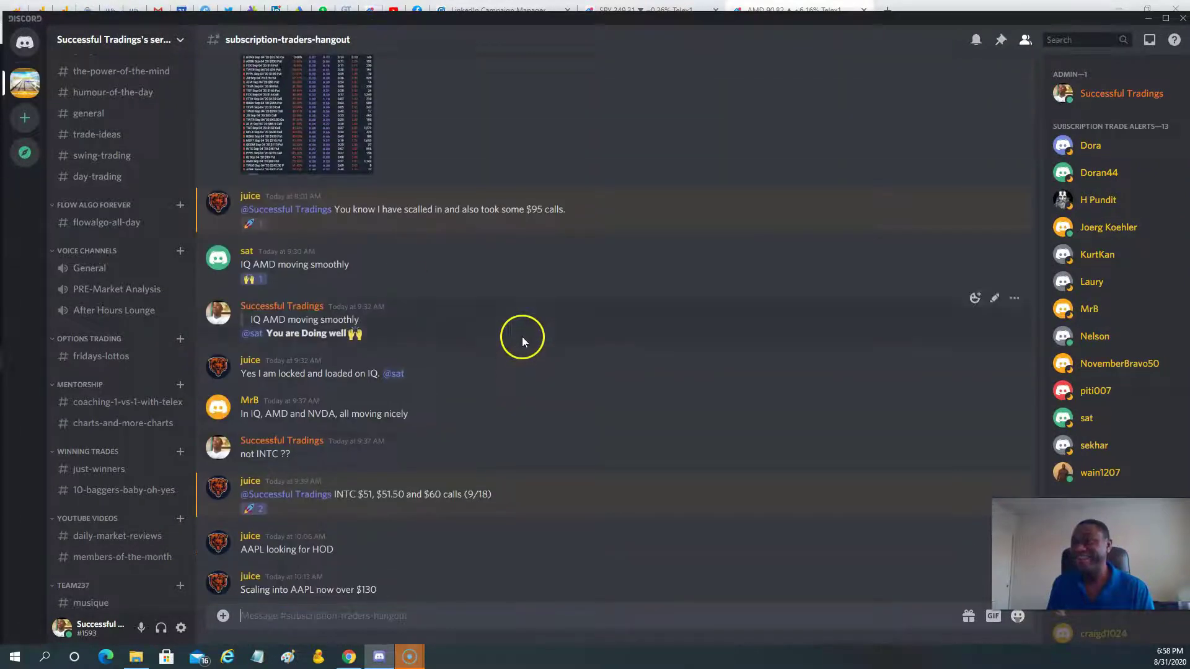
scroll(315, 286, "up", 2)
scroll(317, 294, "down", 3)
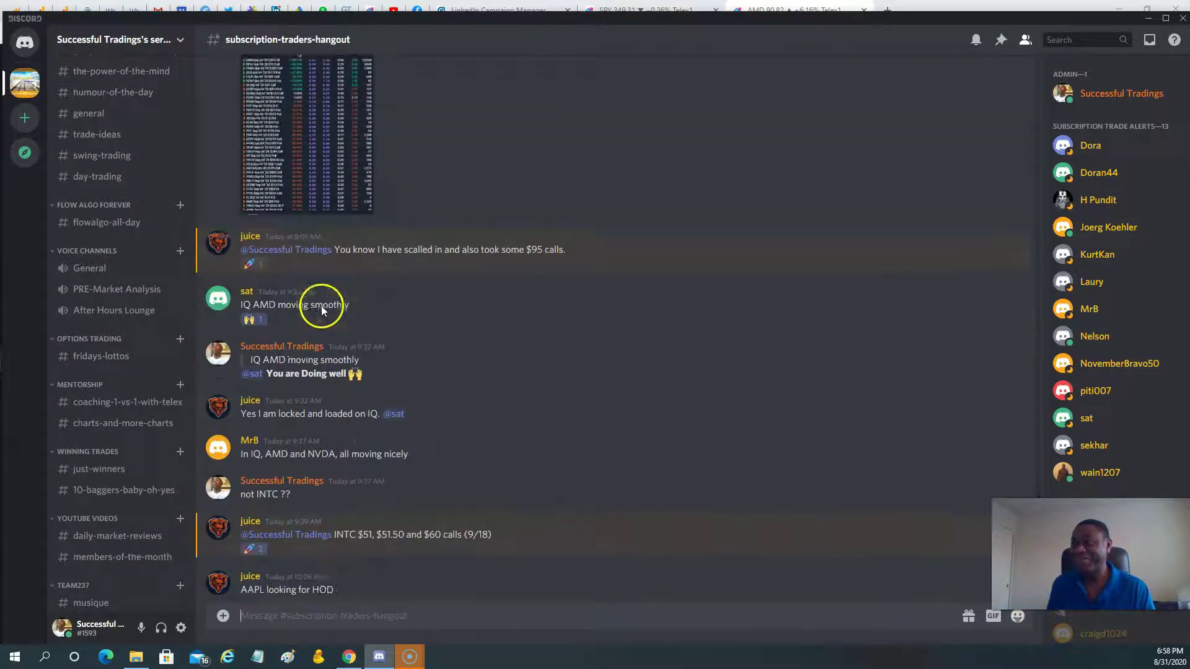
scroll(123, 176, "up", 2)
left_click(114, 153)
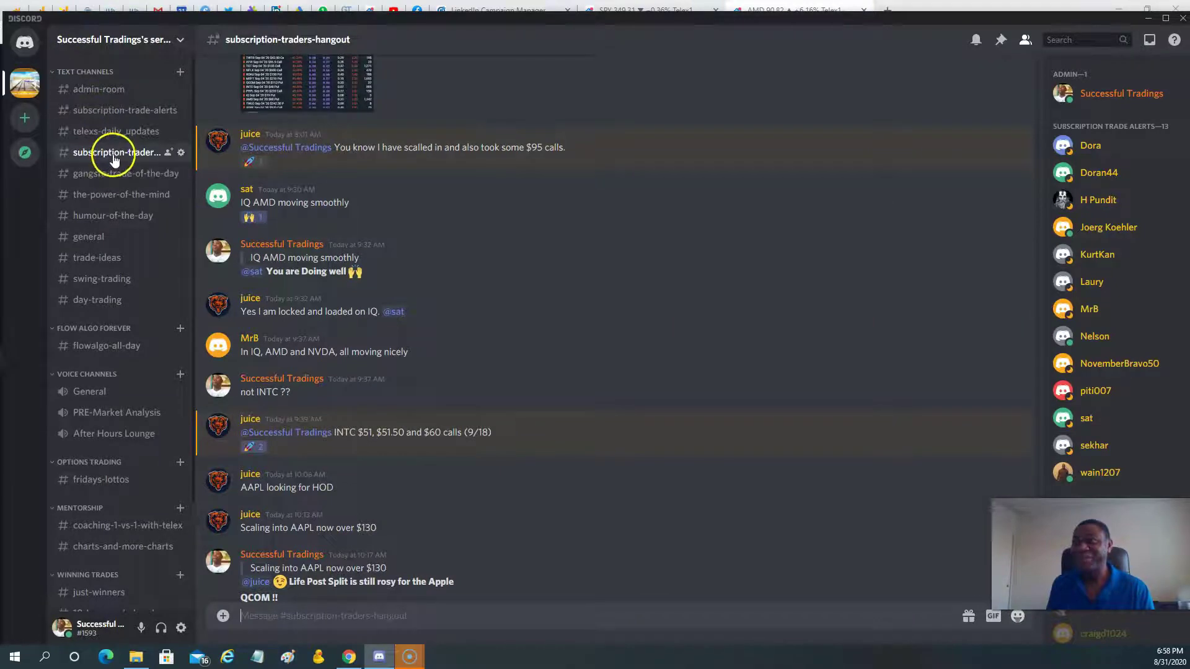
scroll(395, 266, "up", 4)
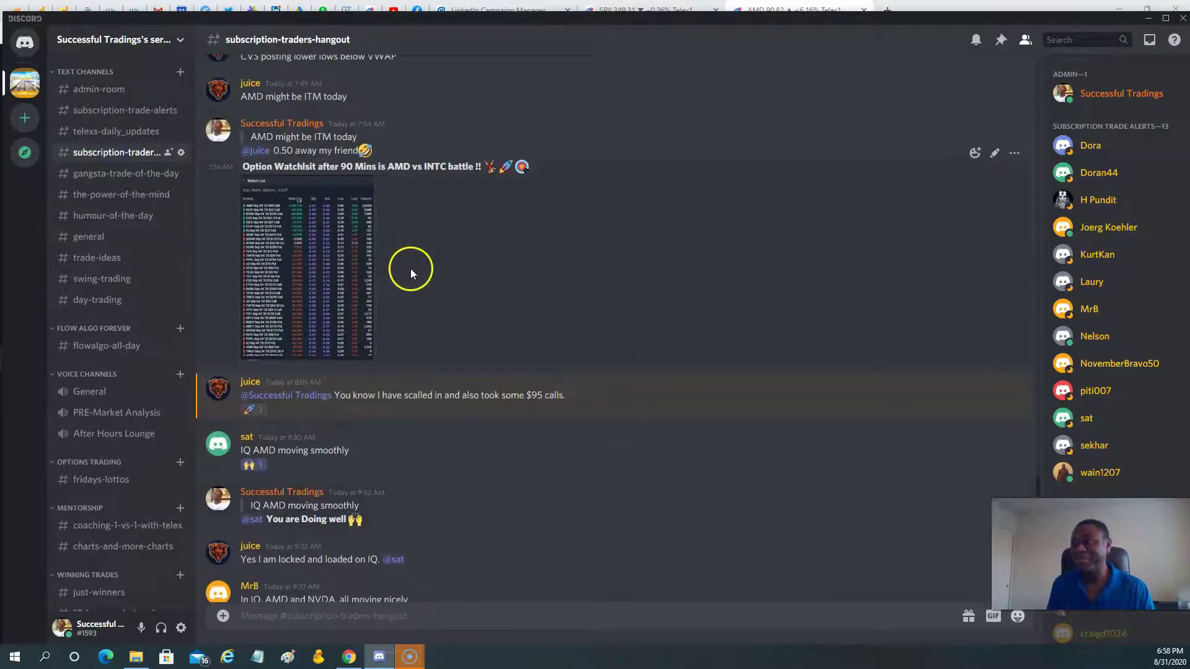
scroll(415, 269, "up", 2)
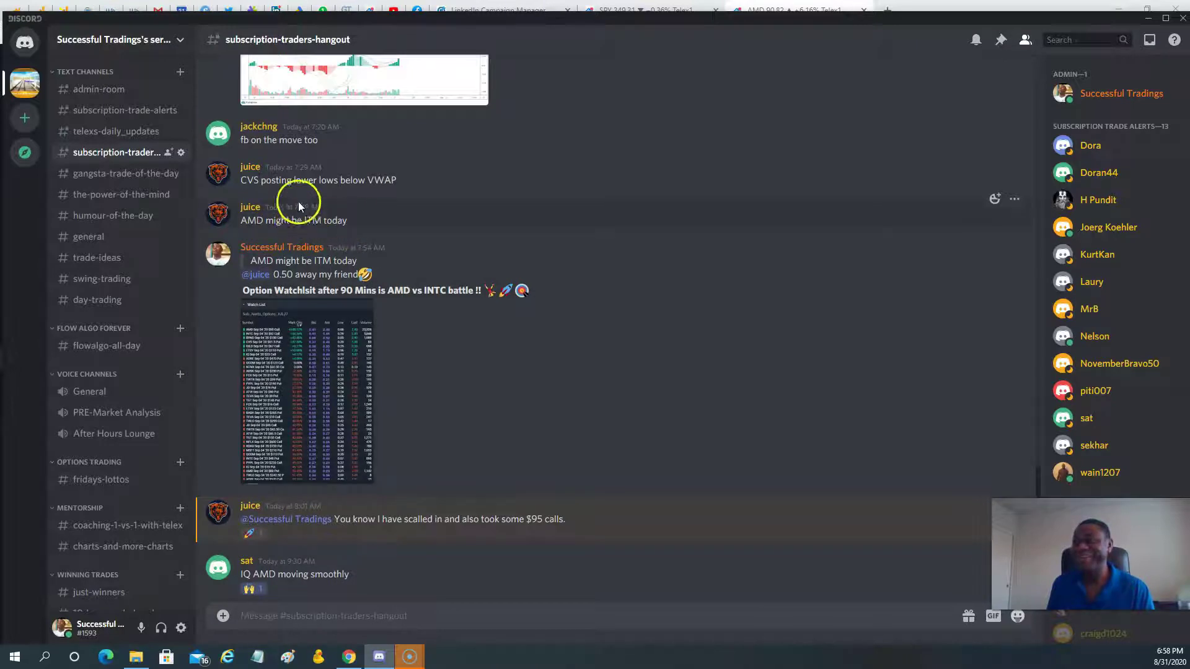
mouse_move(301, 213)
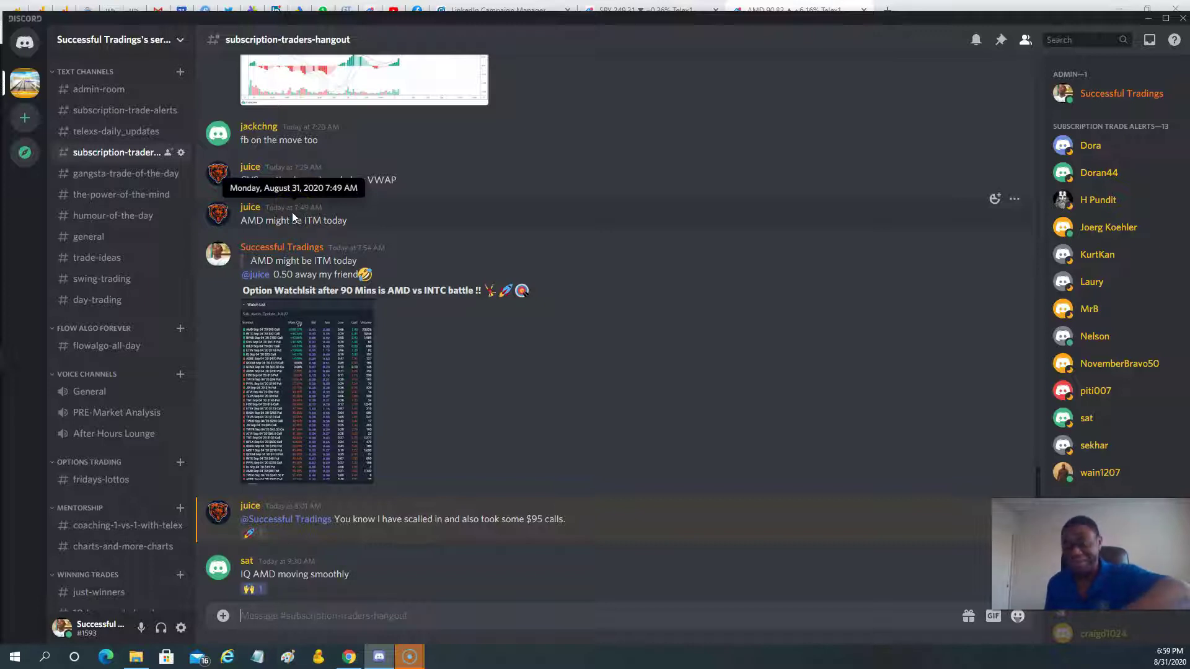
left_click(299, 228)
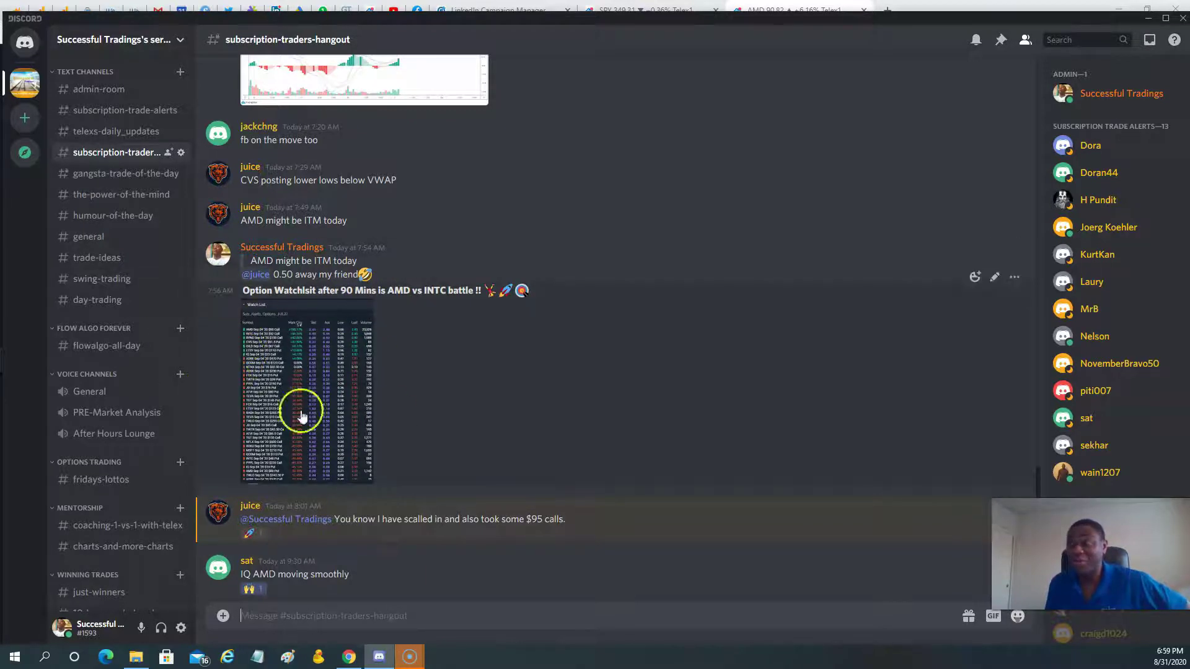
key("alt+Tab")
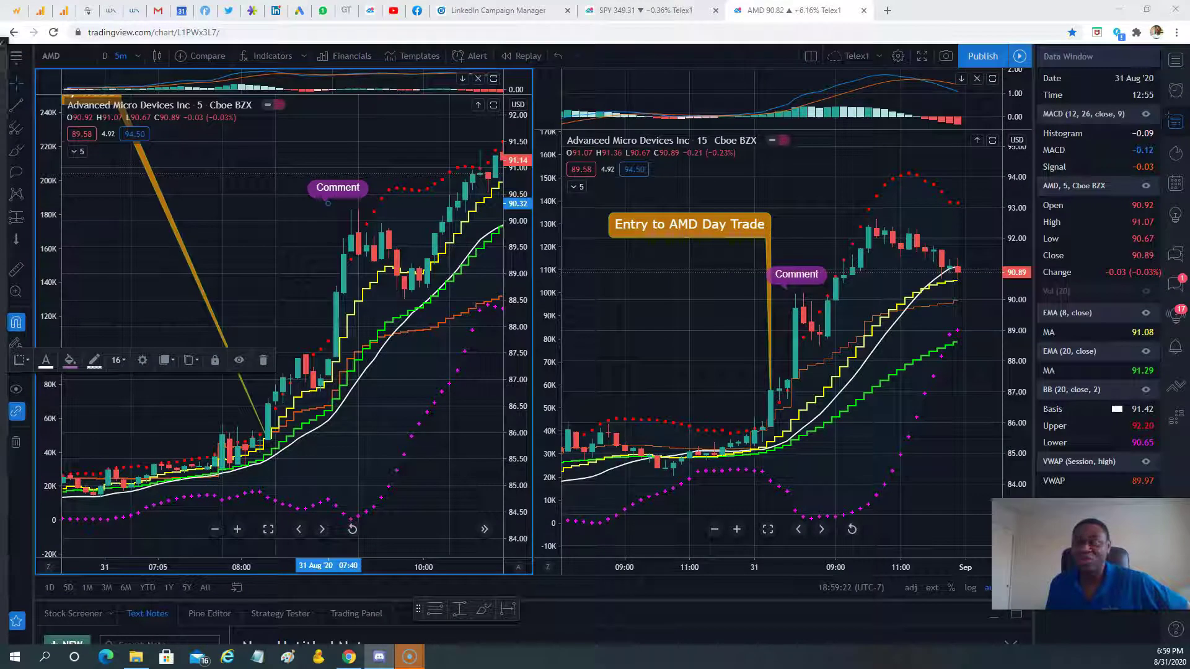